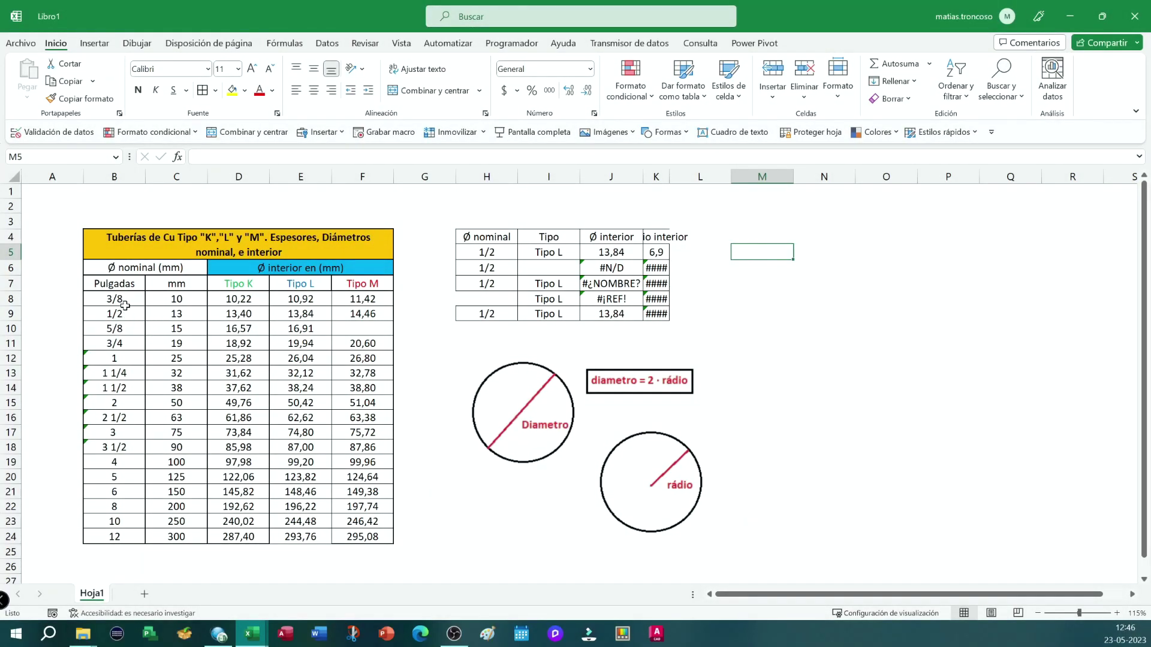
Examine how the nominal diameter column, the 1/2 row and the Tipo K, L and M columns relate to the lookup in H5:J5.
click(123, 175)
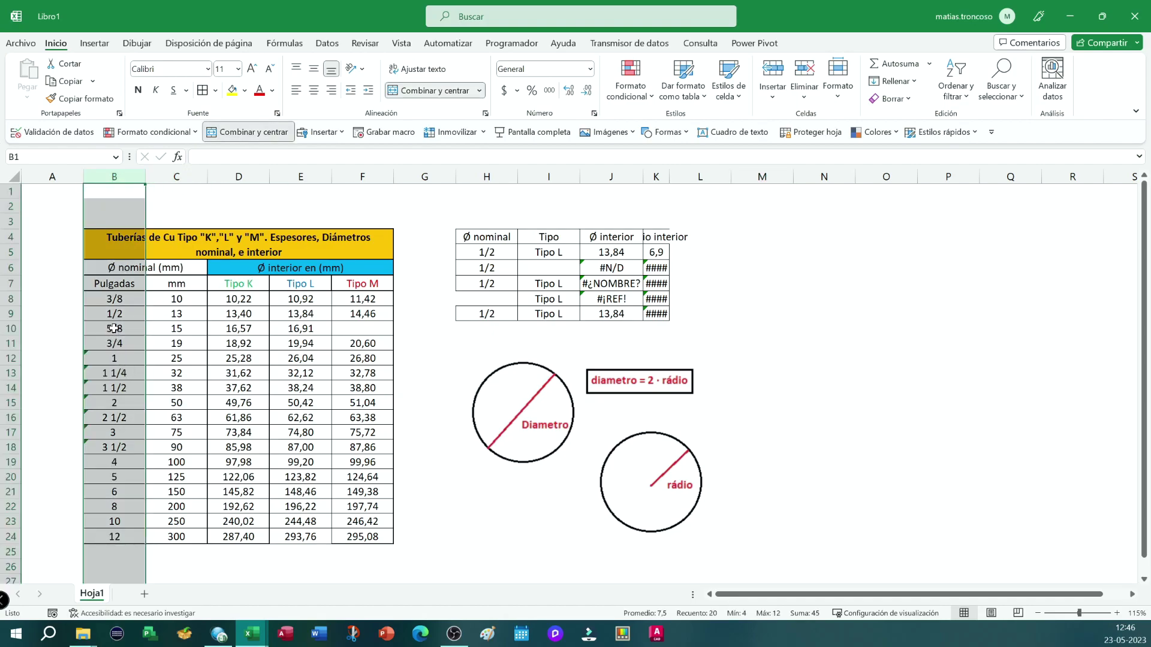
click(499, 255)
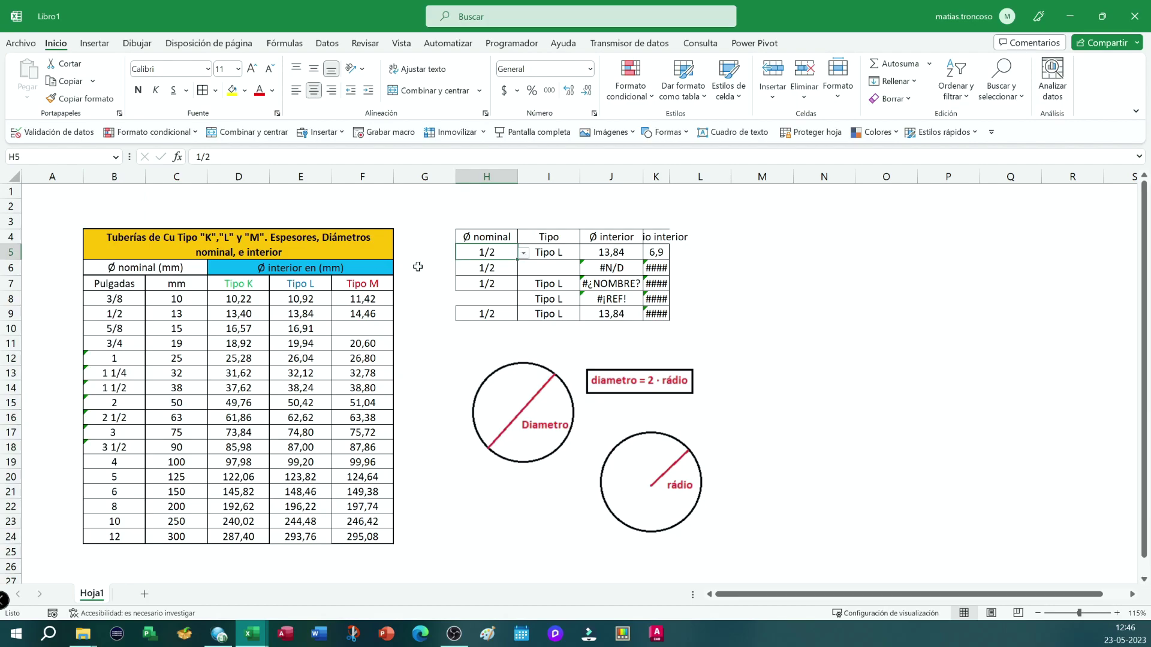
click(119, 314)
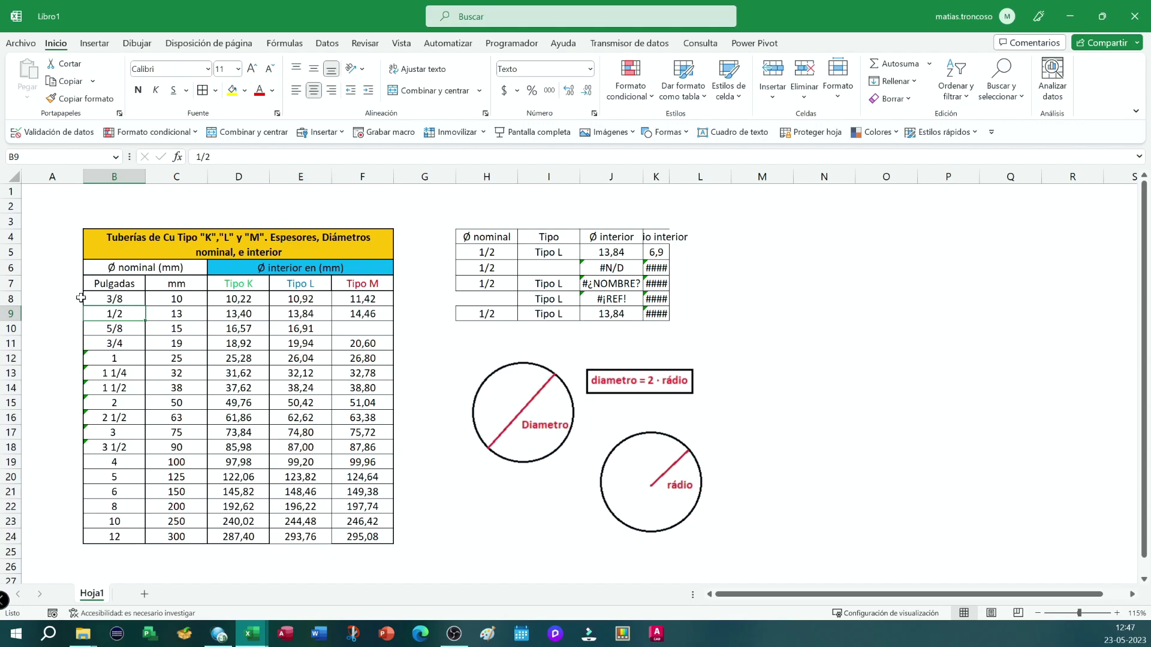
click(10, 313)
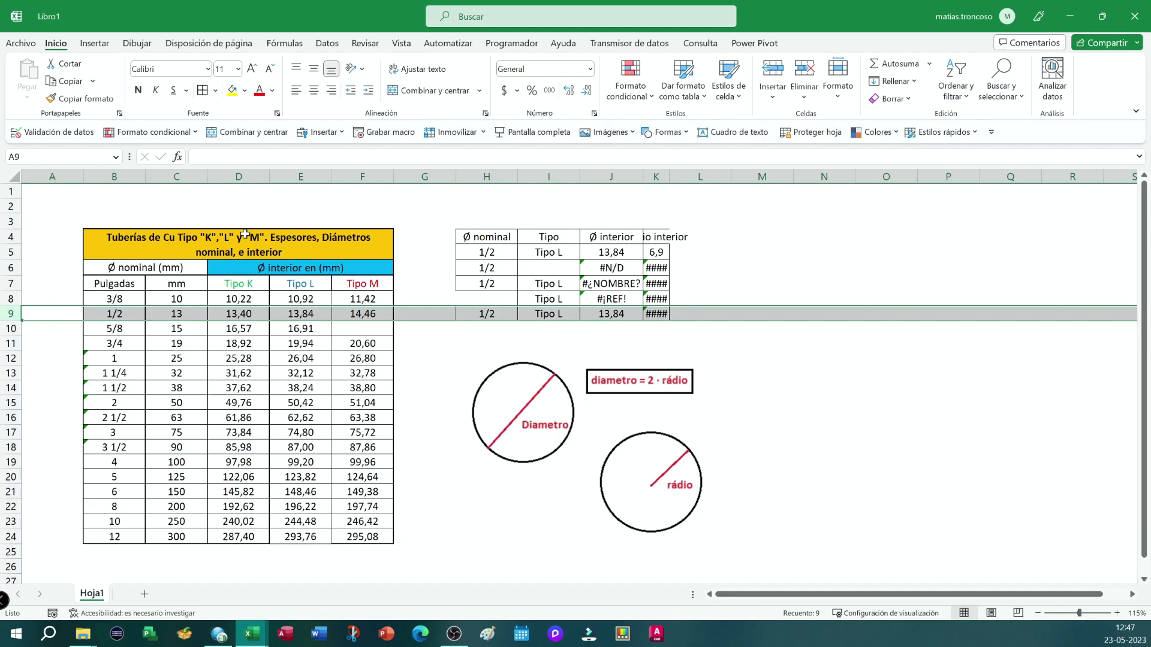
click(298, 174)
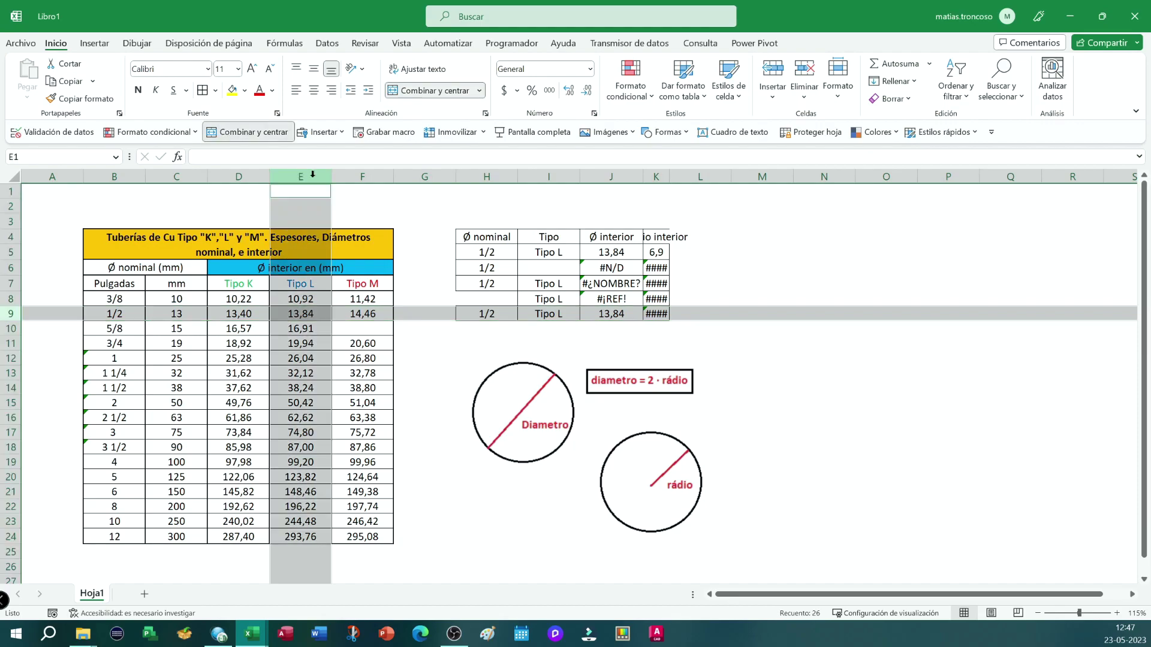
ctrl+click(247, 174)
ctrl+click(362, 176)
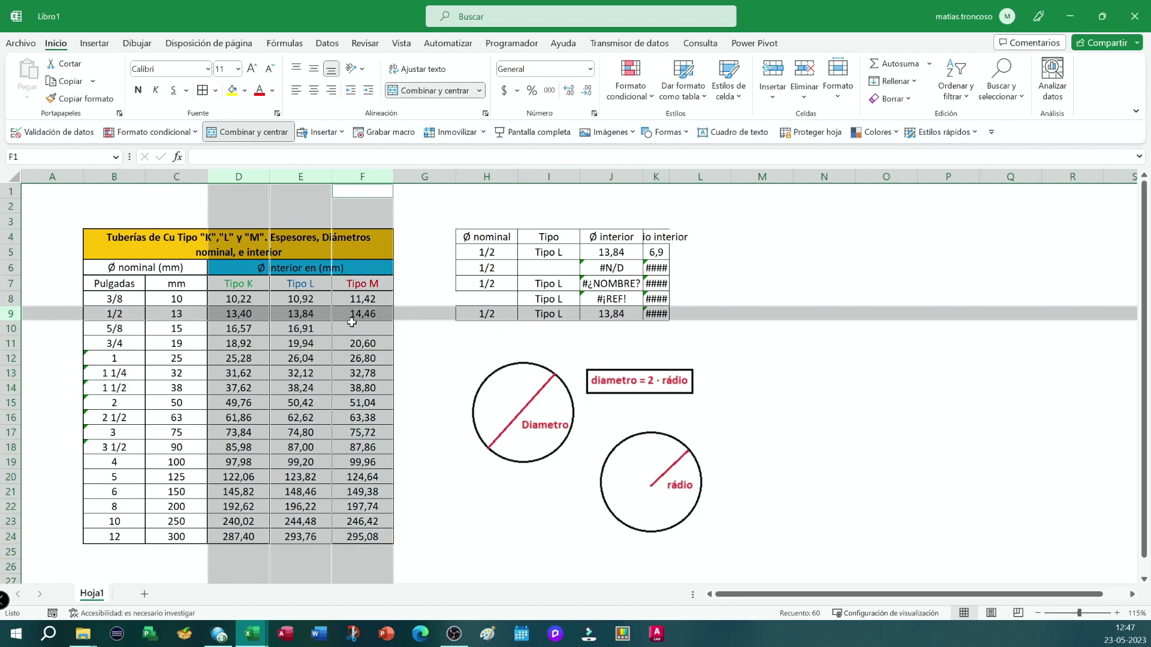
click(540, 253)
click(603, 252)
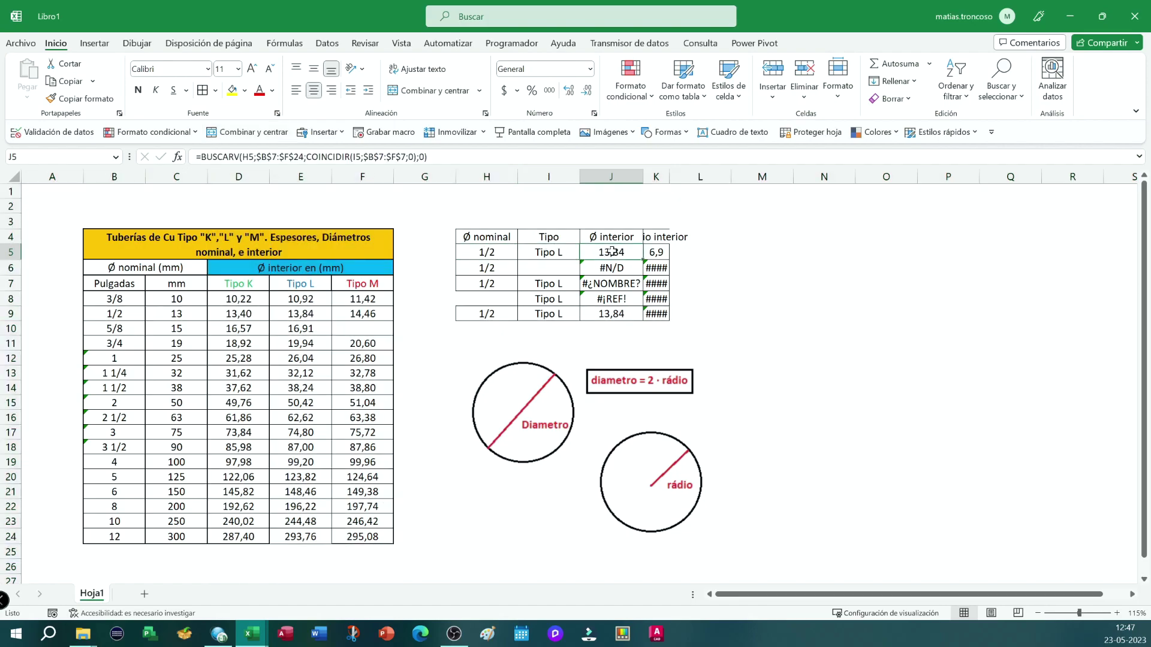
Set the pipe type in I5 to Tipo K and check the inner diameter in J5.
click(564, 252)
click(585, 252)
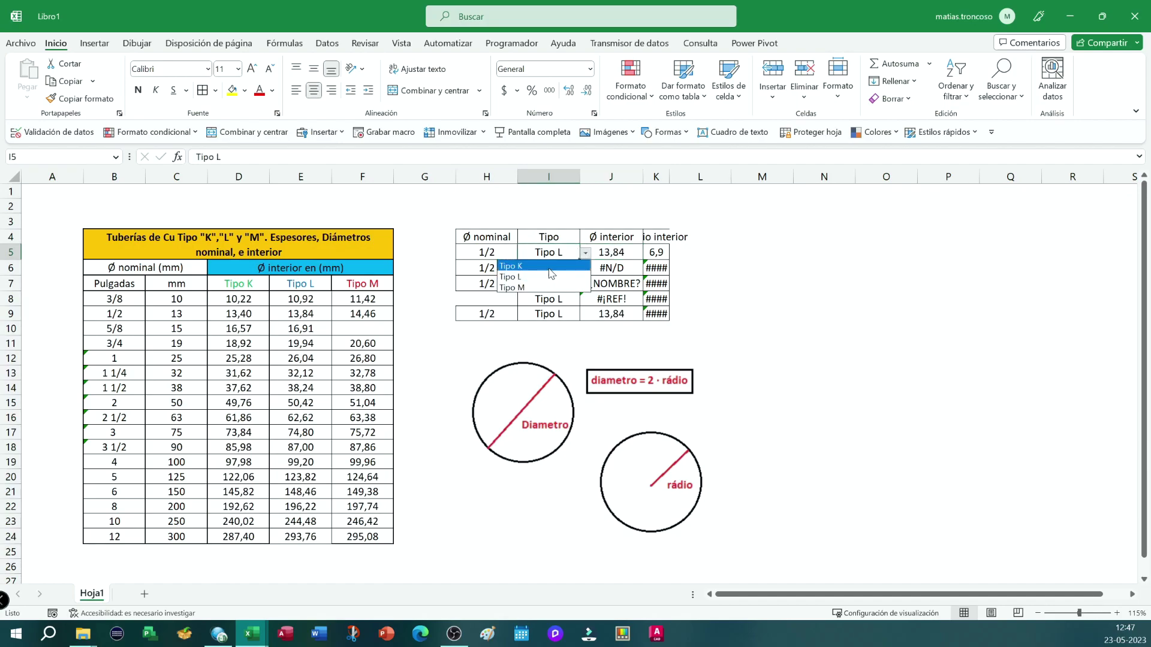
click(550, 267)
click(606, 252)
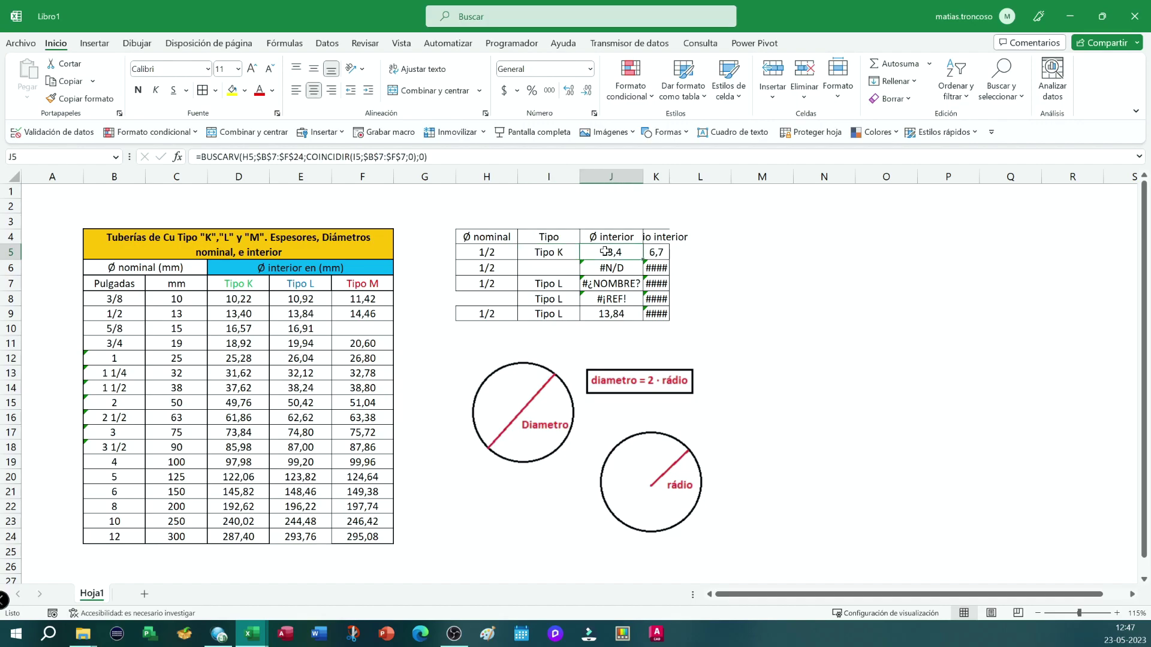
Set the first lookup row to pipe type Tipo M and nominal diameter 3/4.
click(558, 253)
click(585, 252)
click(537, 281)
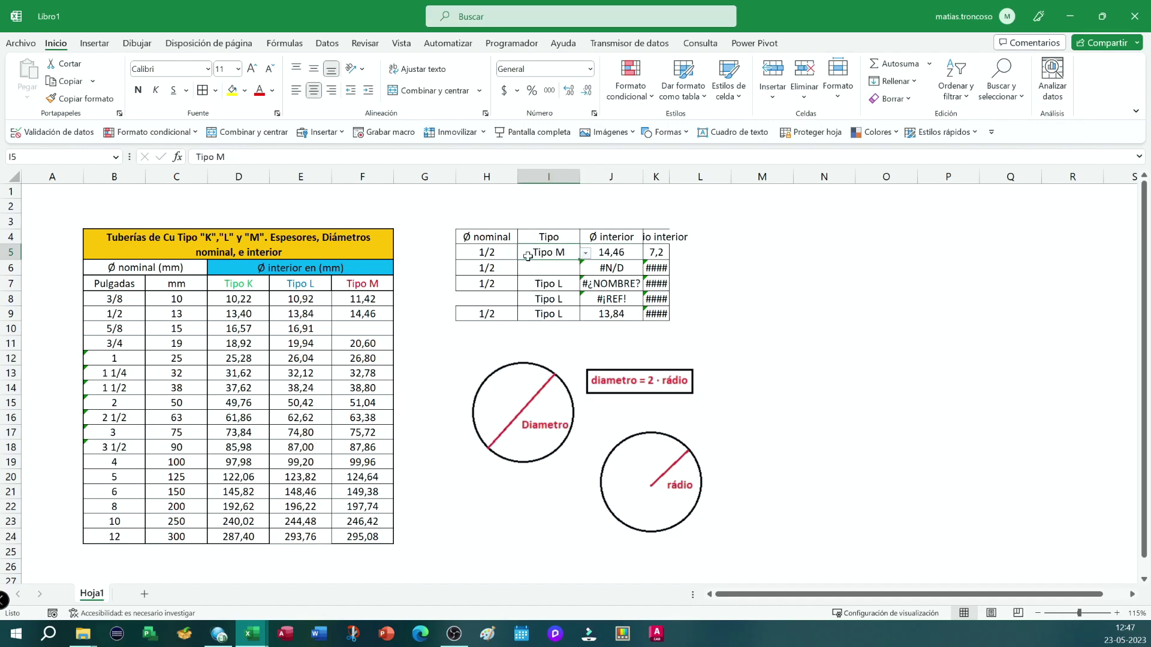
click(509, 254)
click(523, 253)
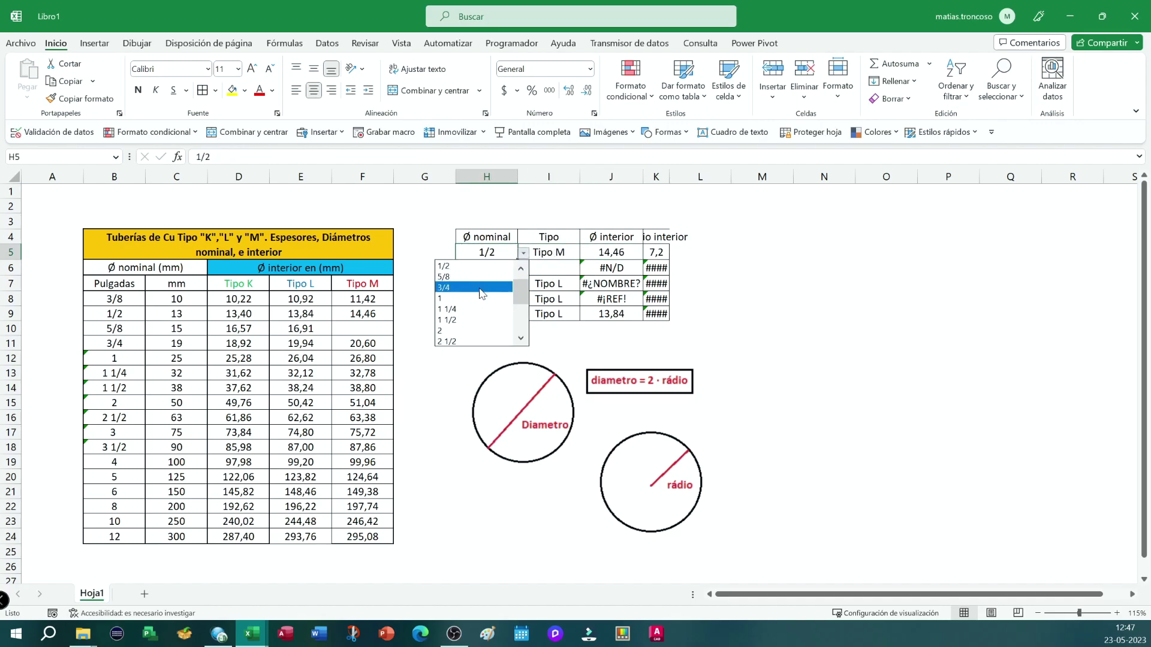
click(480, 288)
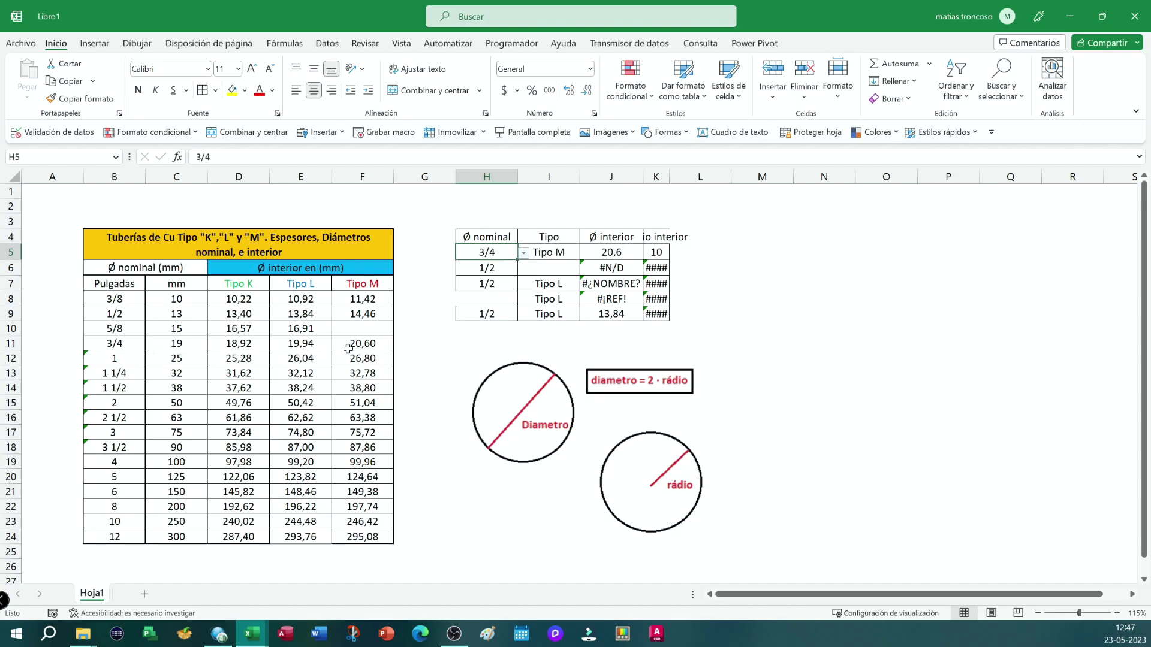
Compare the inner diameter in J5 with the 3/4 row and Tipo M column of the pipe table.
click(597, 250)
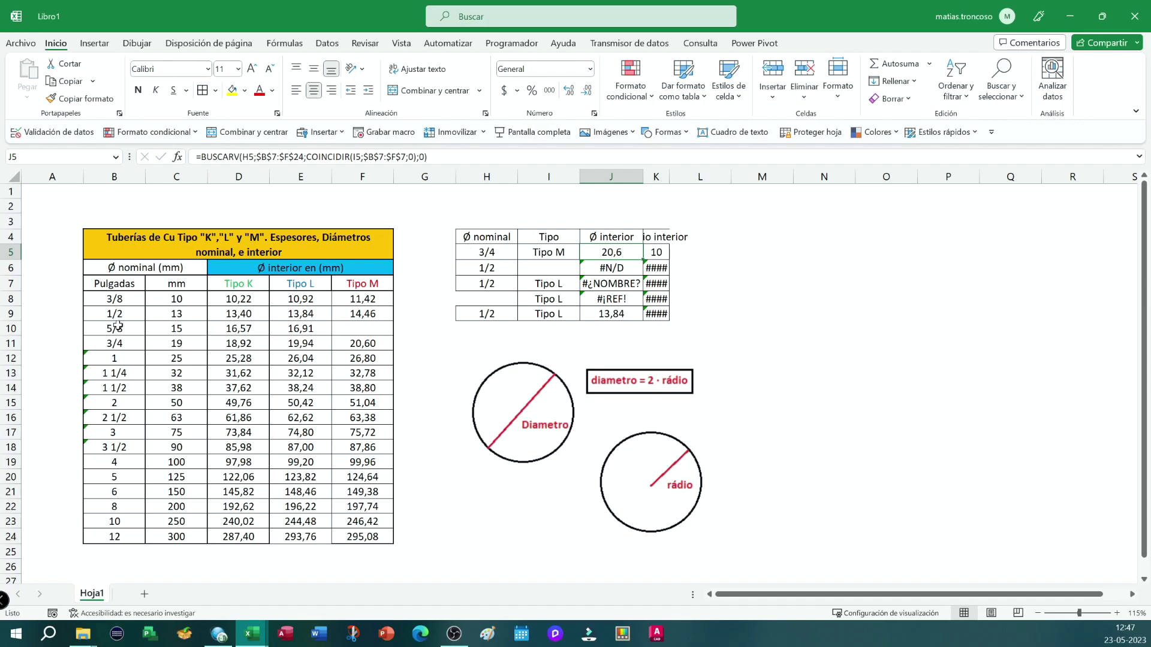
click(89, 343)
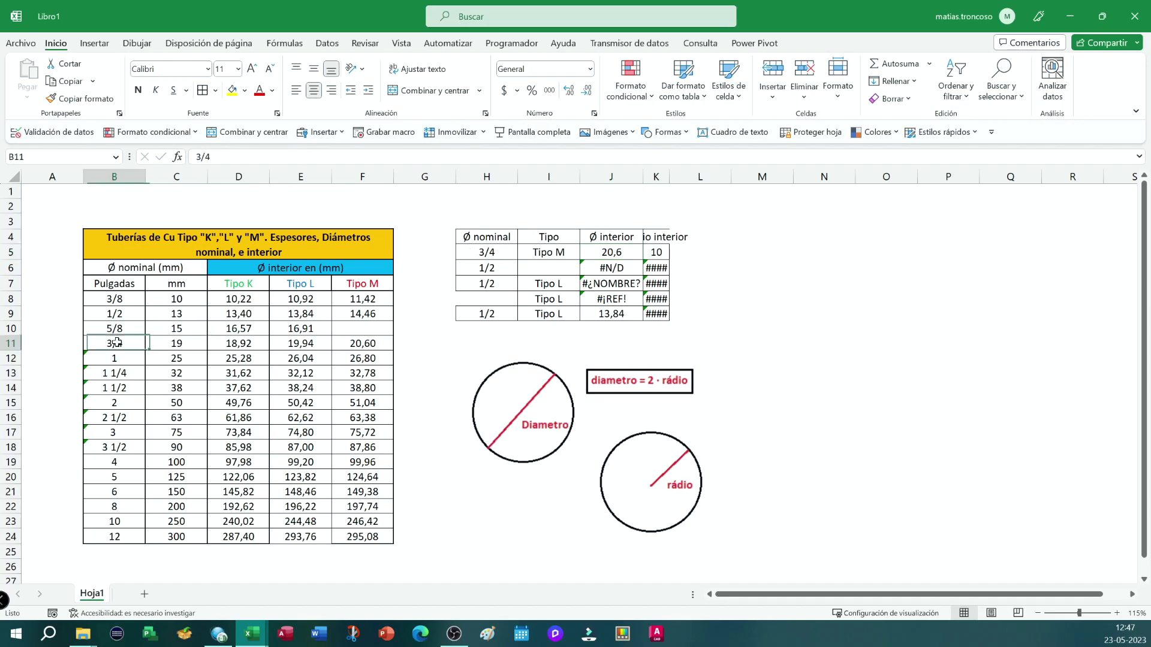
click(355, 342)
click(353, 284)
click(357, 341)
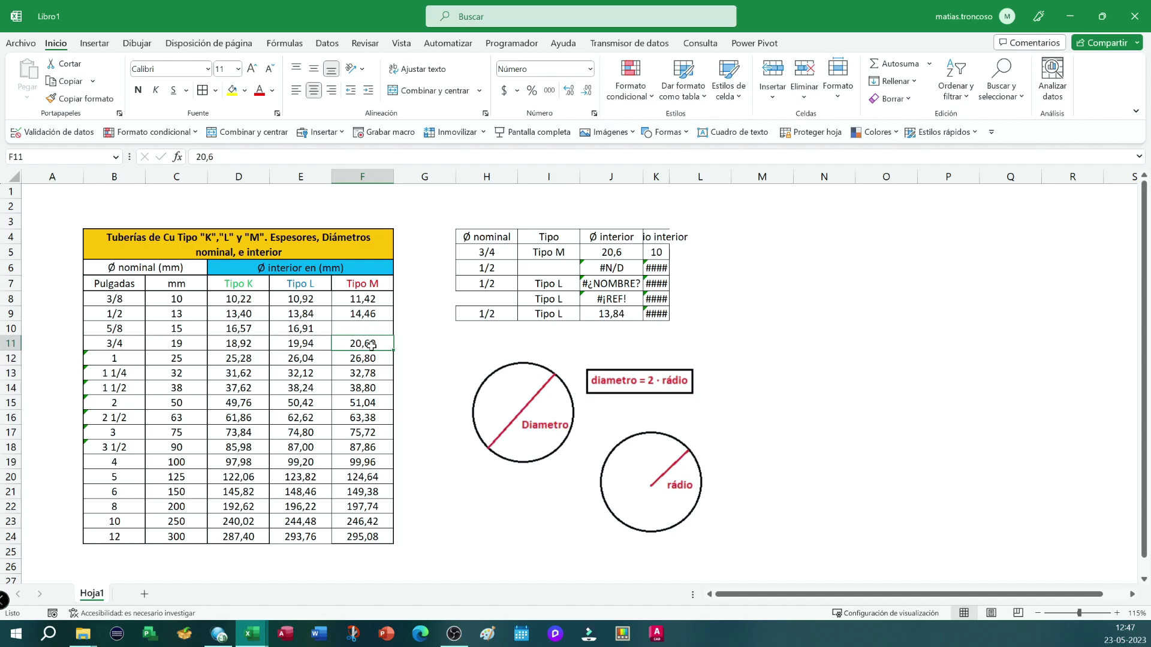
click(592, 254)
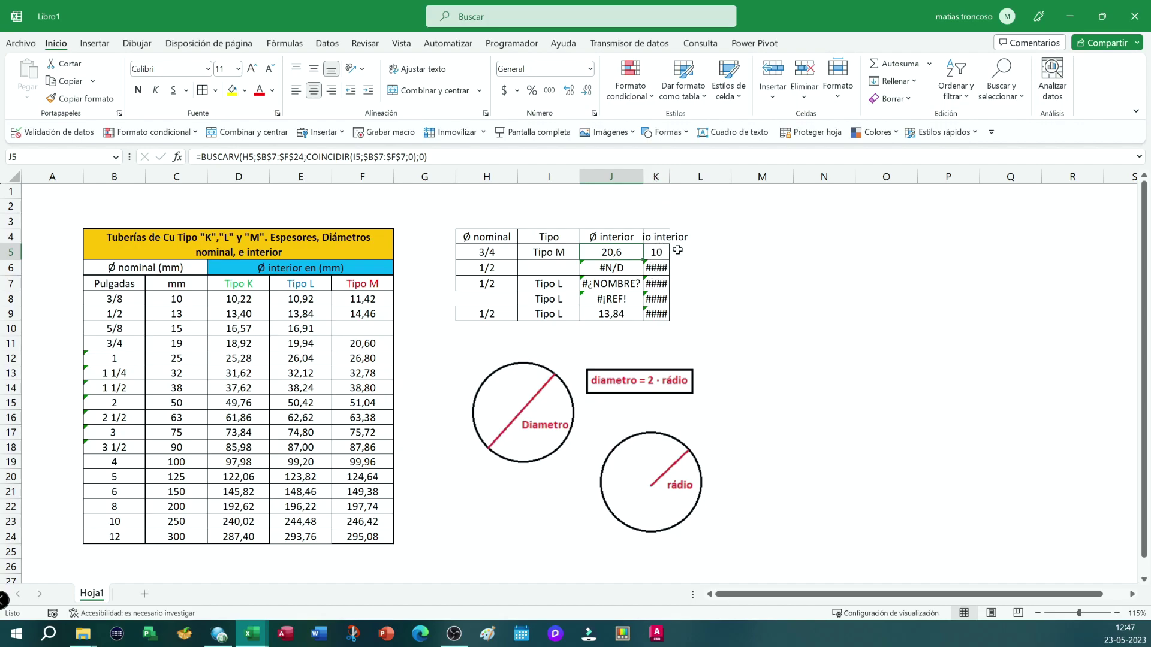
Autofit column K to its contents, narrow it as a test, and autofit it again.
click(651, 174)
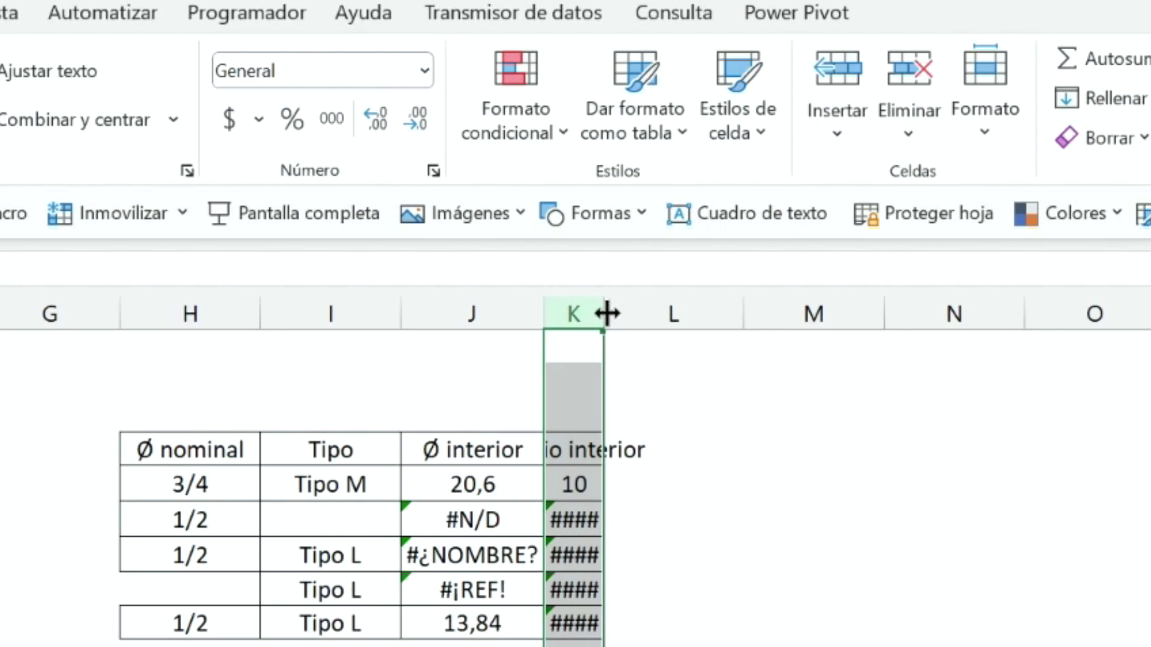
double_click(607, 313)
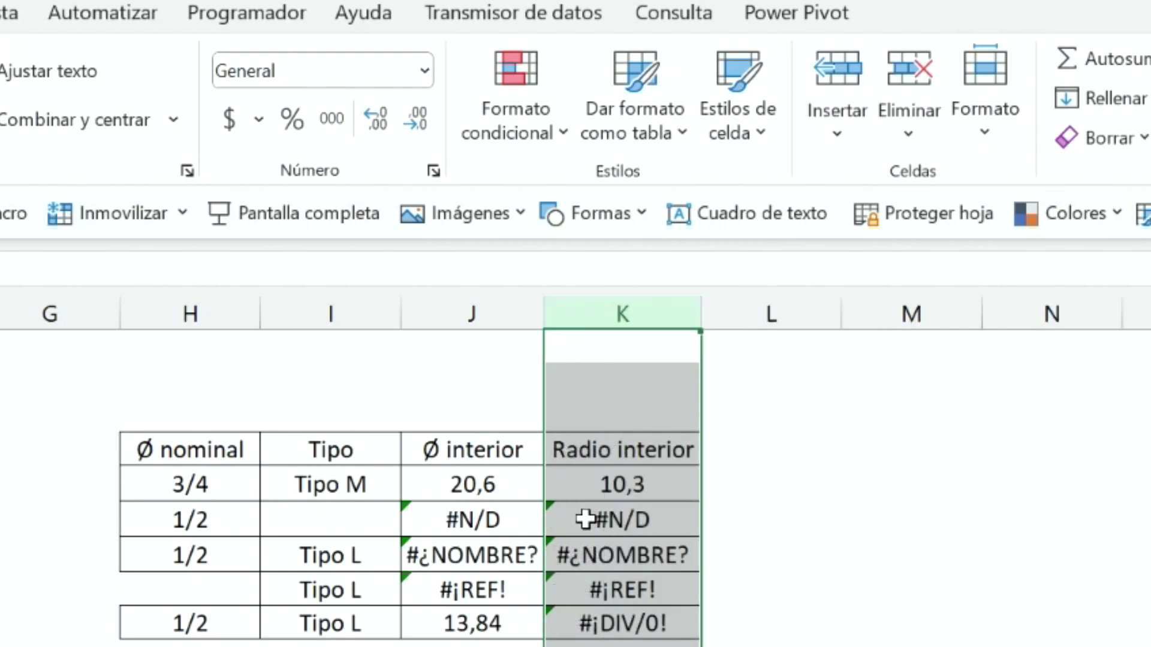
drag(698, 322, 589, 324)
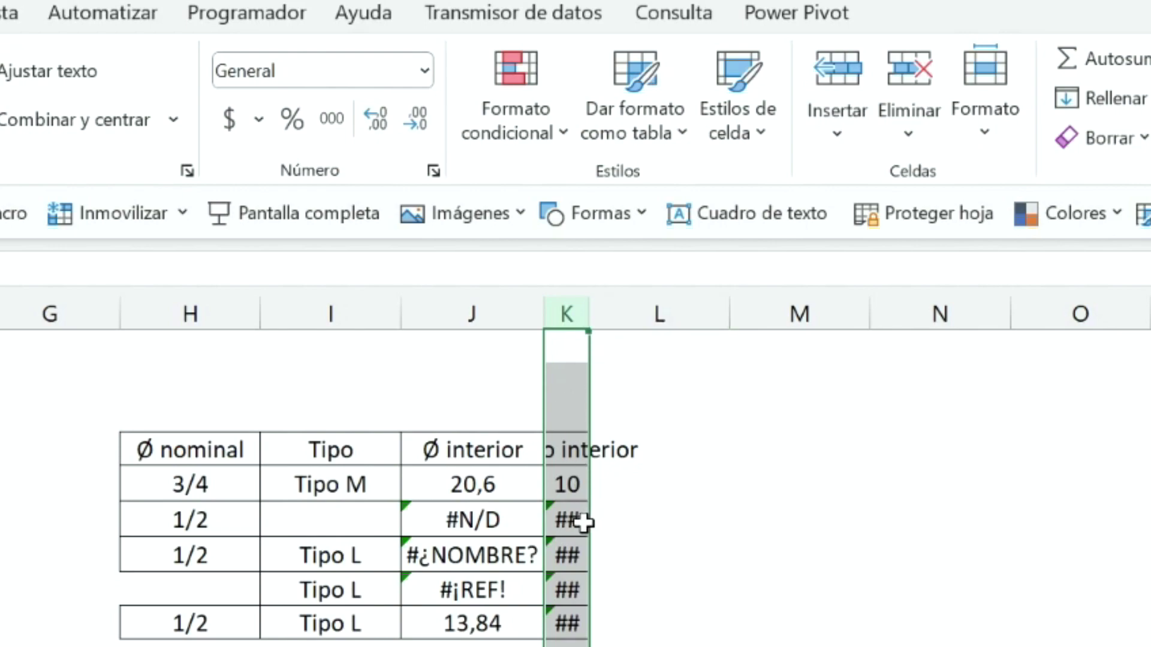
double_click(588, 321)
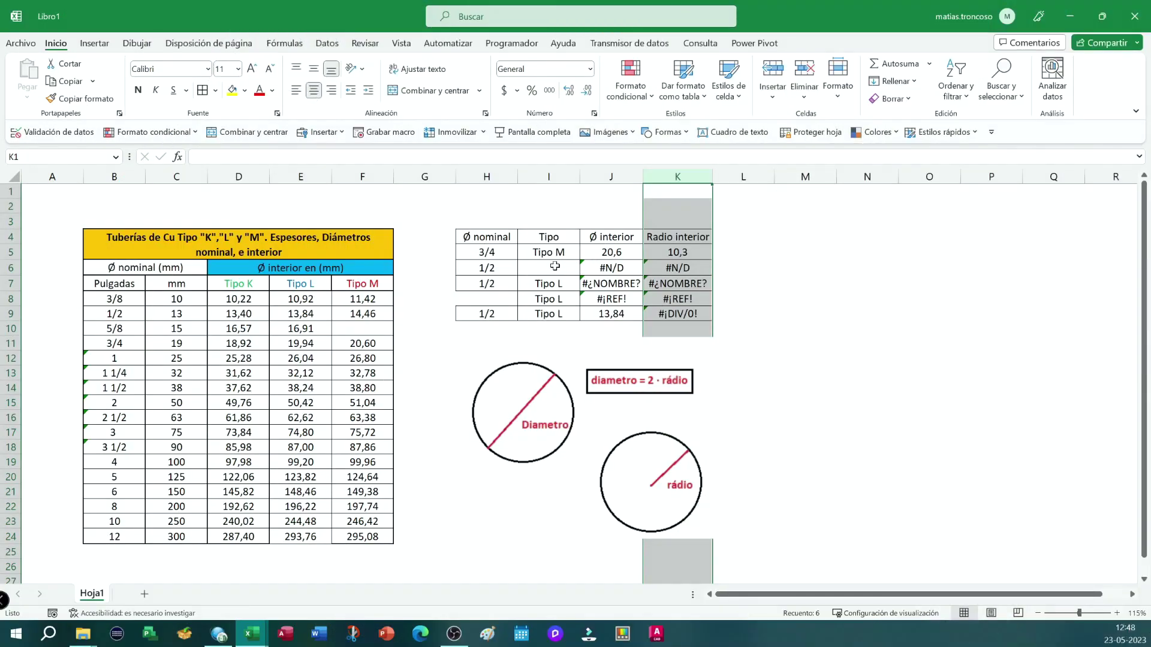
Inspect the BUSCARV formula in J6 and its nested COINCIDIR function, leaving the formula unedited.
click(606, 268)
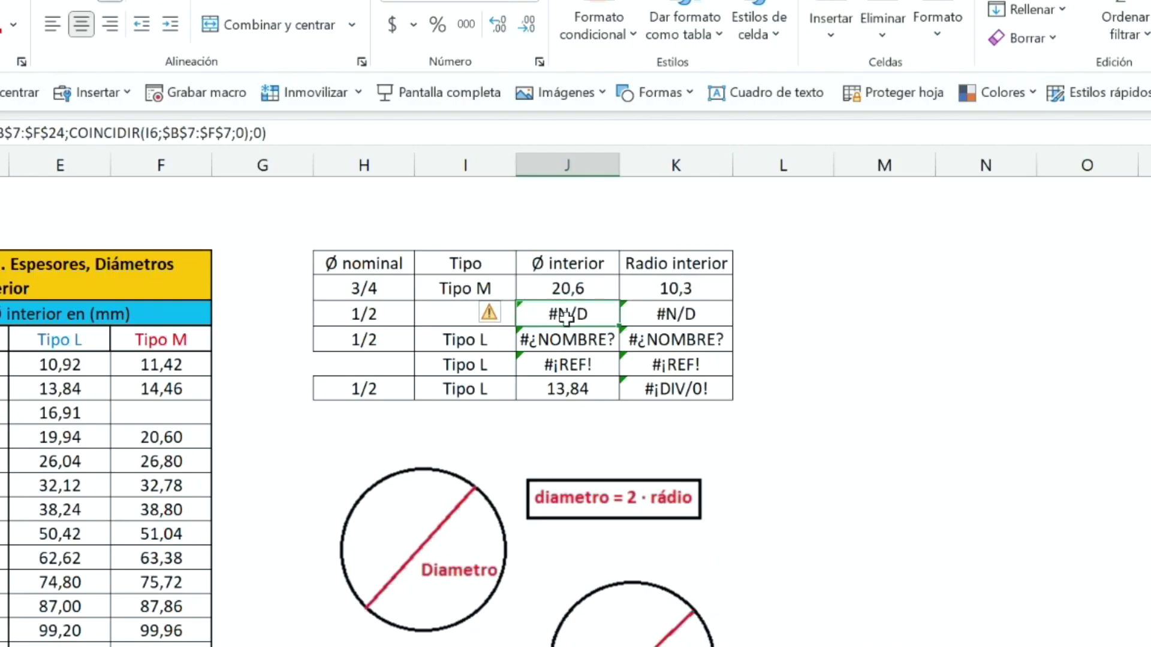
double_click(572, 313)
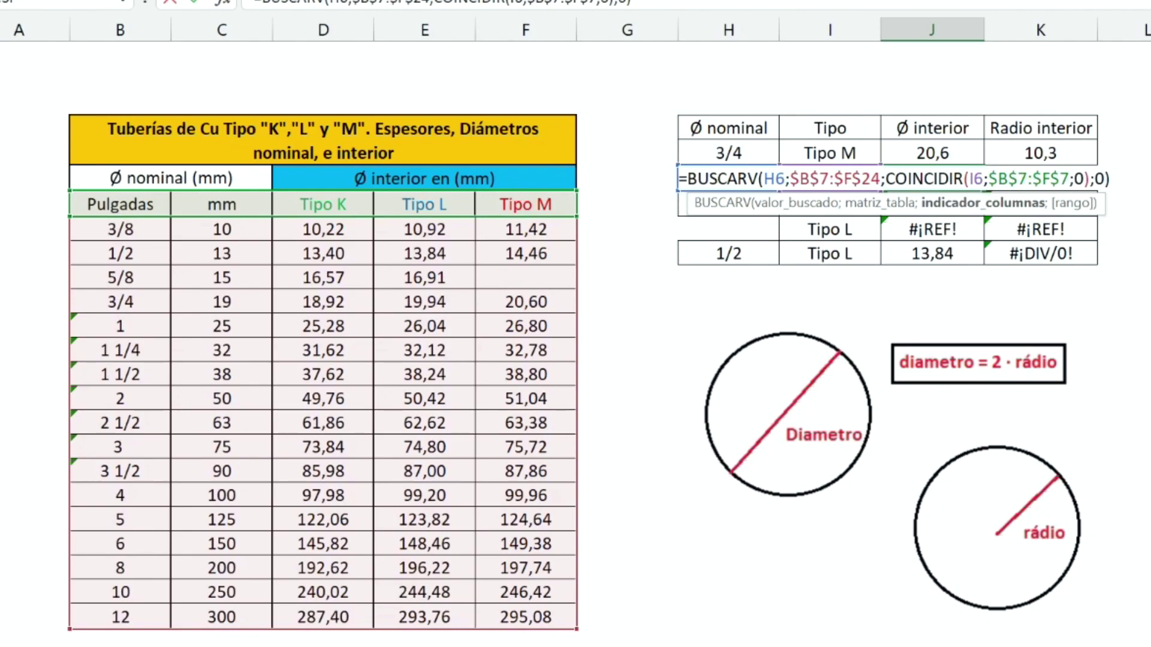
click(1084, 179)
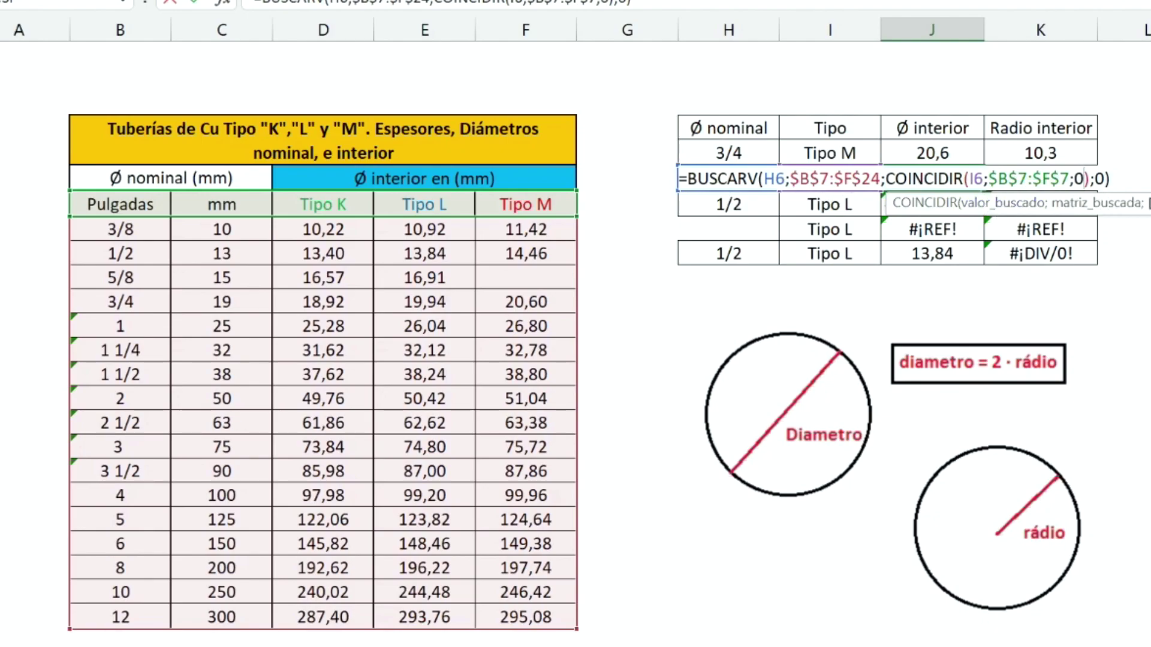
key(Return)
key(Up)
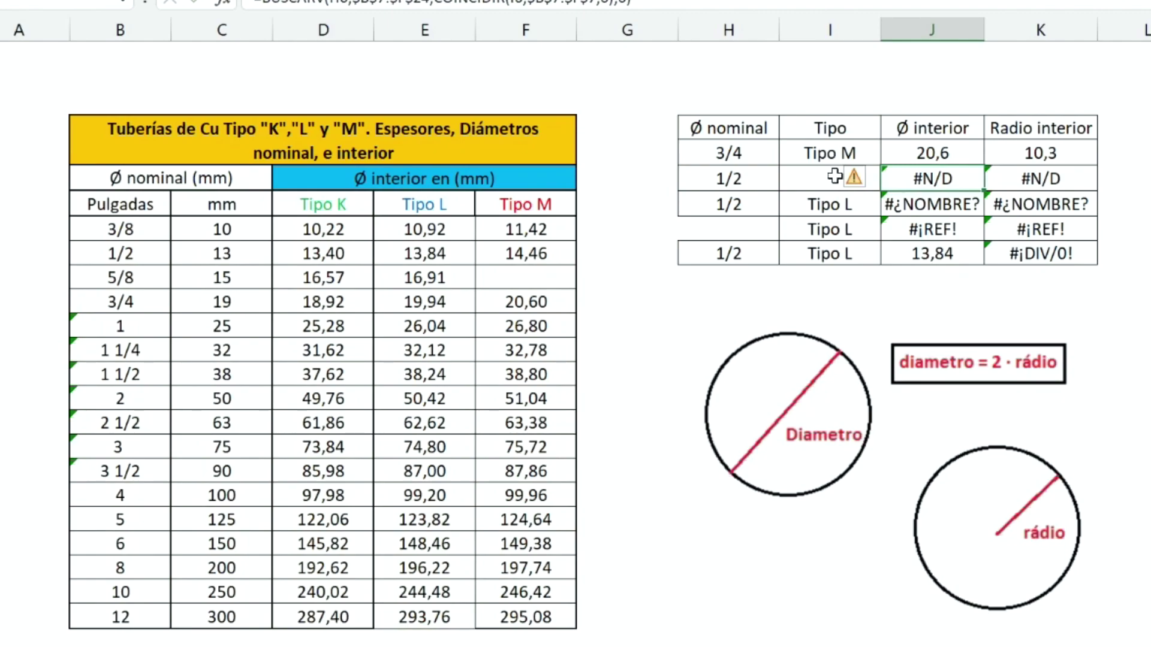
Set the missing pipe type in I6 to Tipo L and check the inner diameter in J6.
click(800, 177)
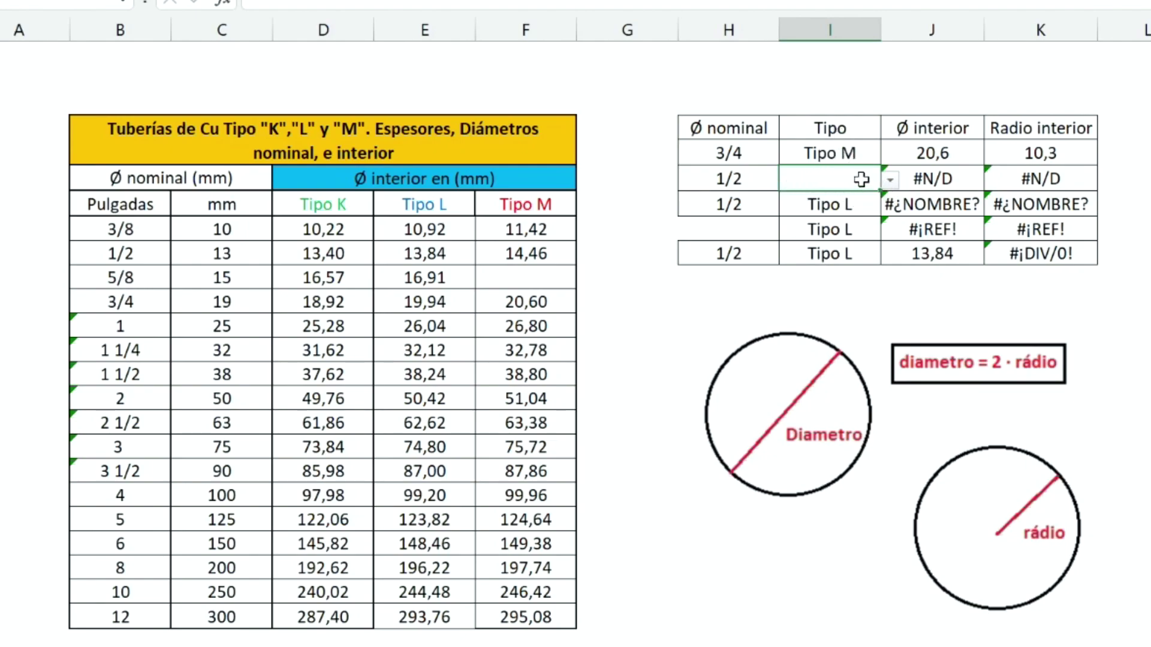
click(890, 180)
click(832, 219)
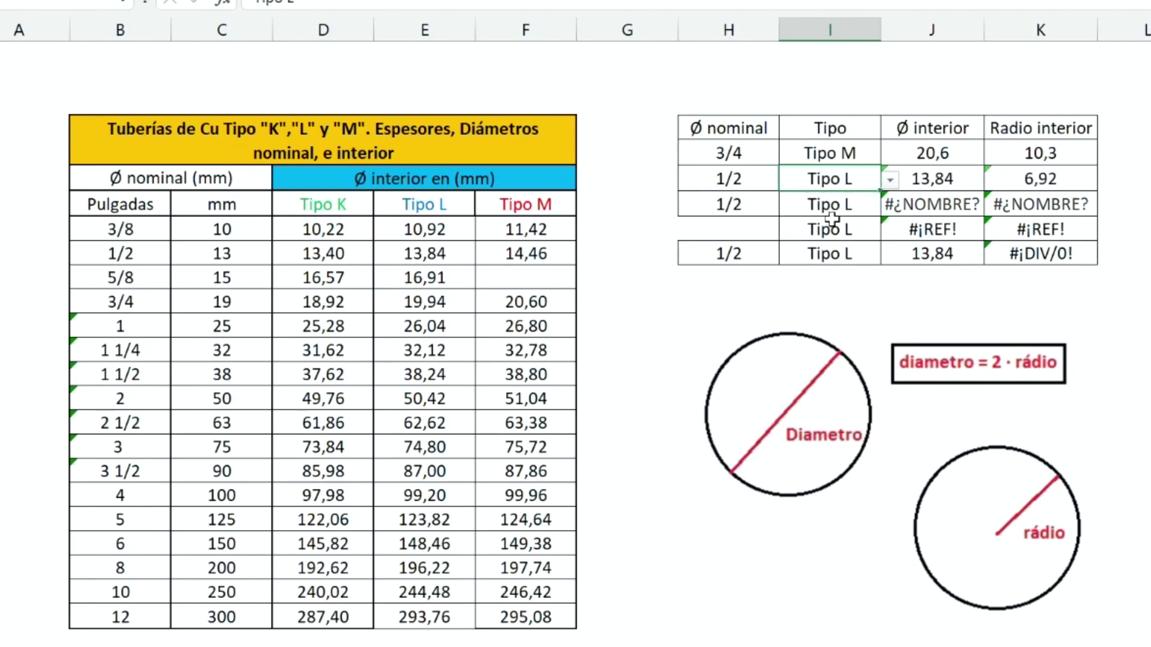
click(933, 179)
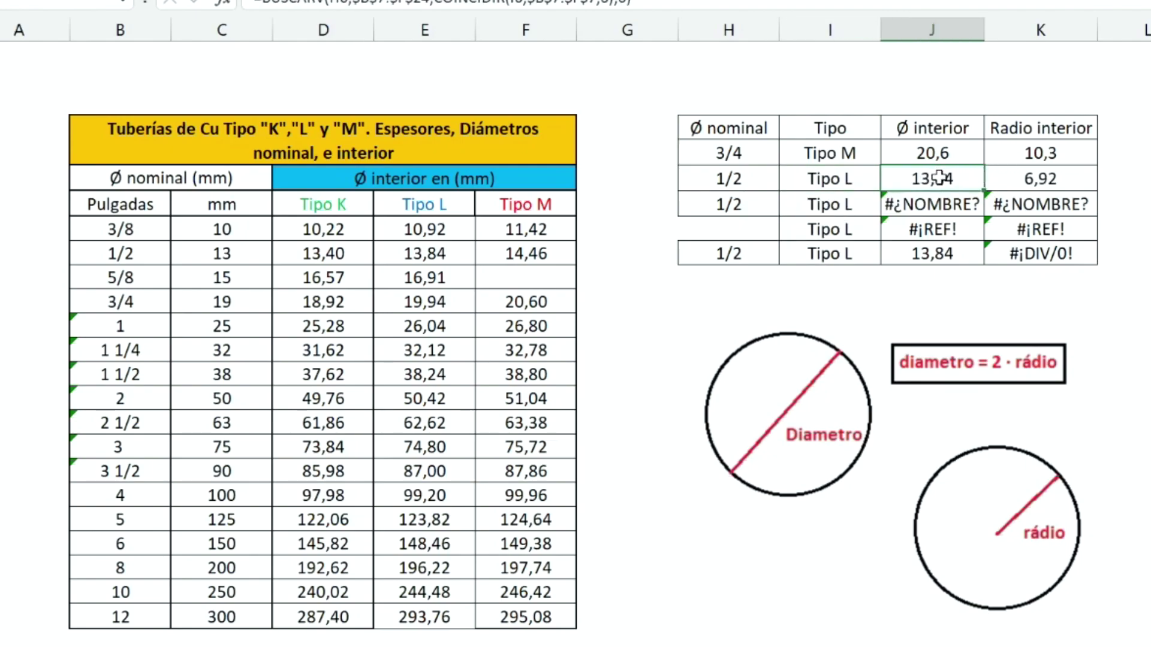
Reselect 1/2 as the nominal diameter in H6, clear that cell, and check the result in J6.
click(773, 184)
click(789, 179)
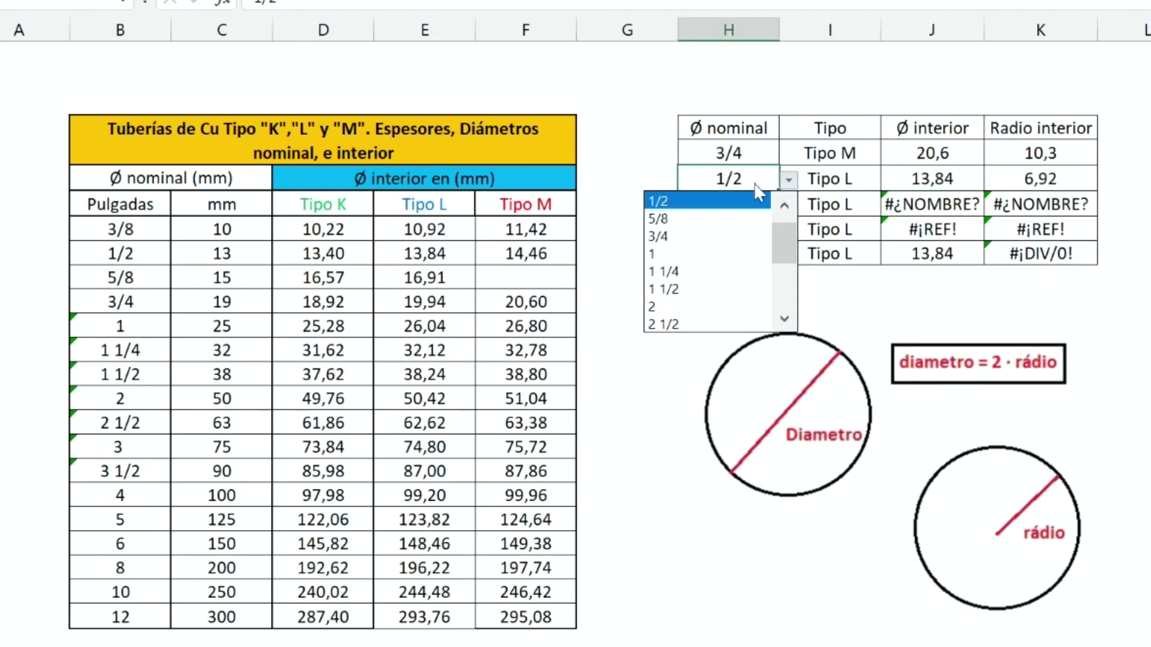
click(743, 200)
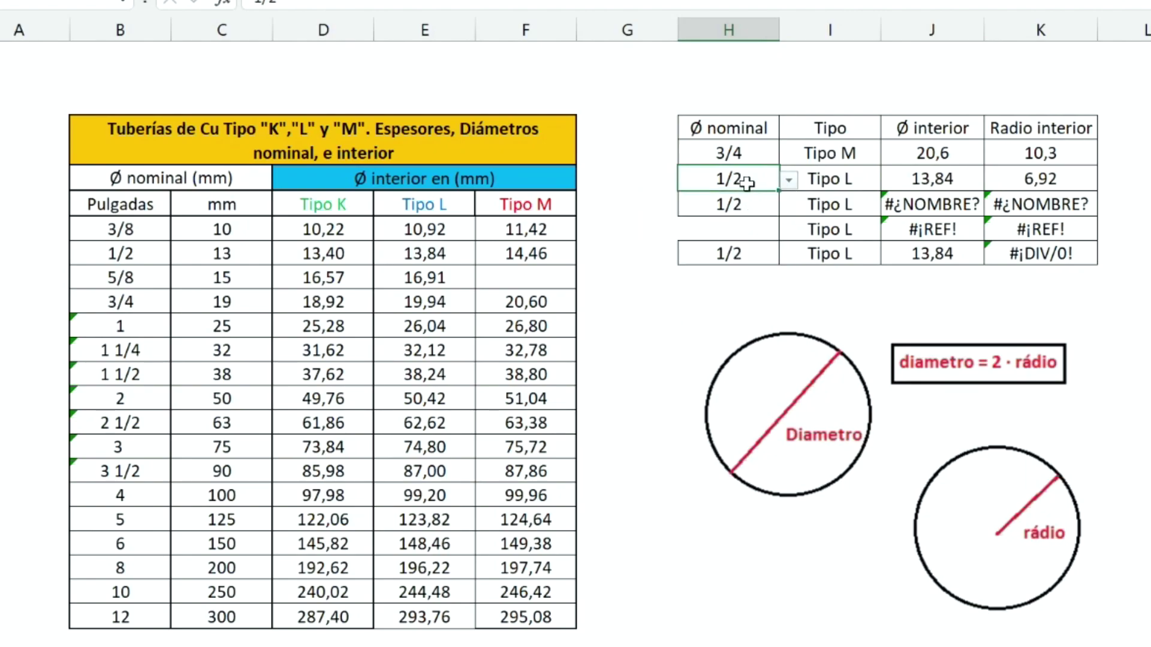
key(Delete)
click(927, 178)
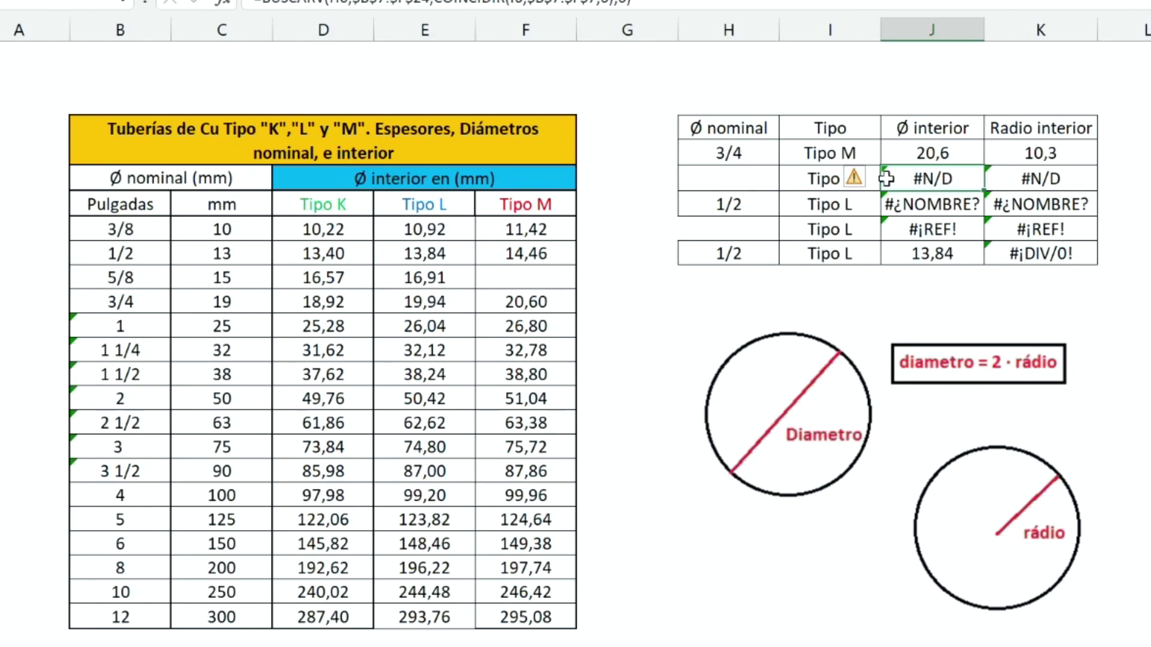
Set the nominal diameter in H6 to 1/2.
click(763, 178)
click(787, 180)
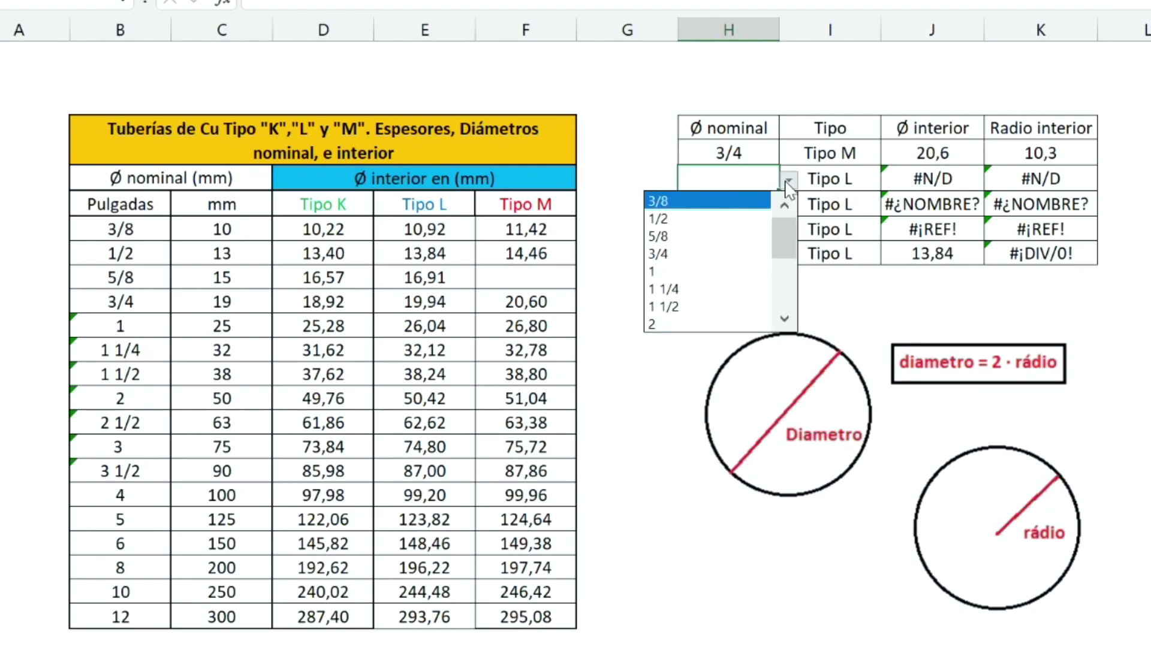
click(731, 219)
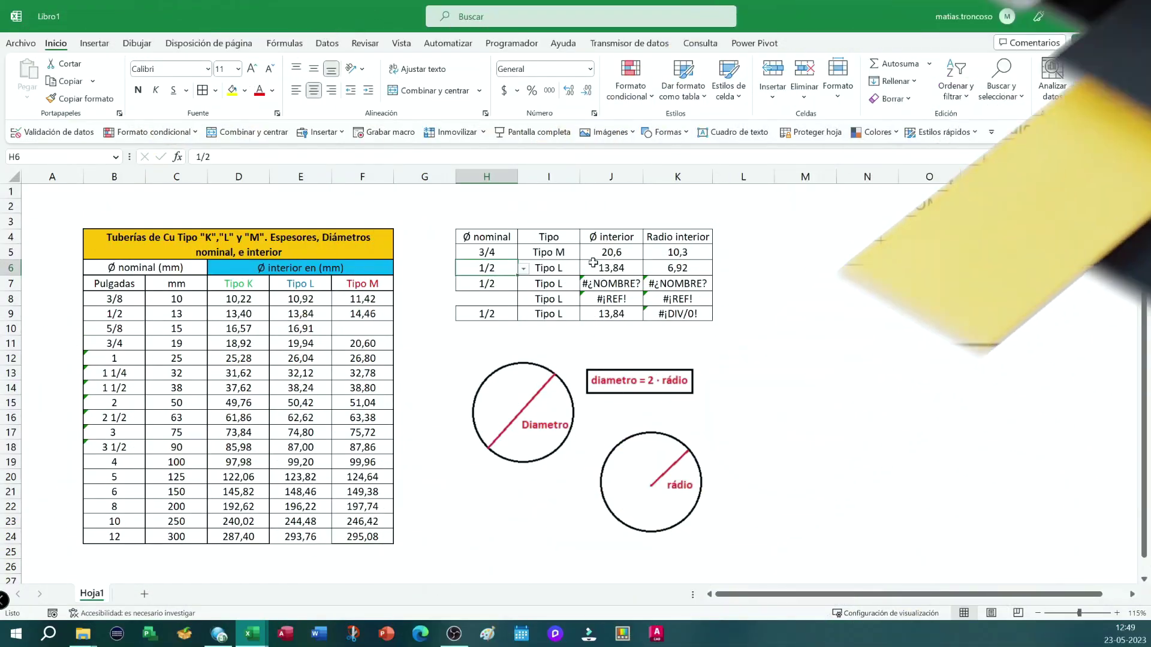
Correct the misspelled function name in J7's formula to BUSCARV and reselect the cell.
click(607, 282)
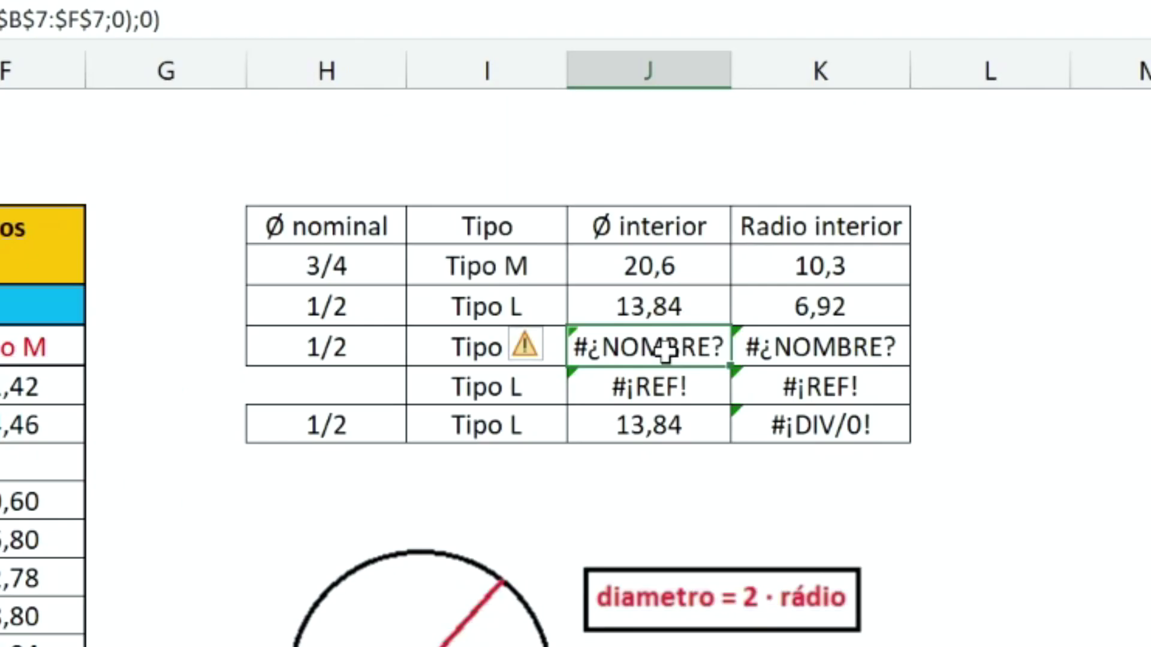
double_click(621, 284)
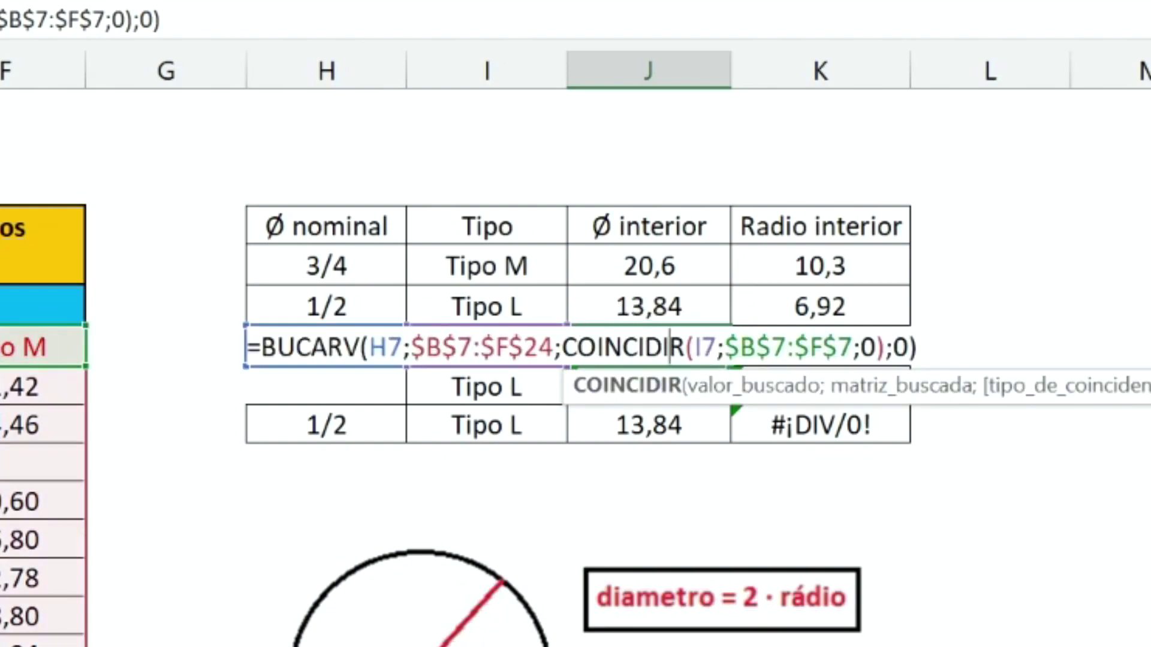
click(296, 349)
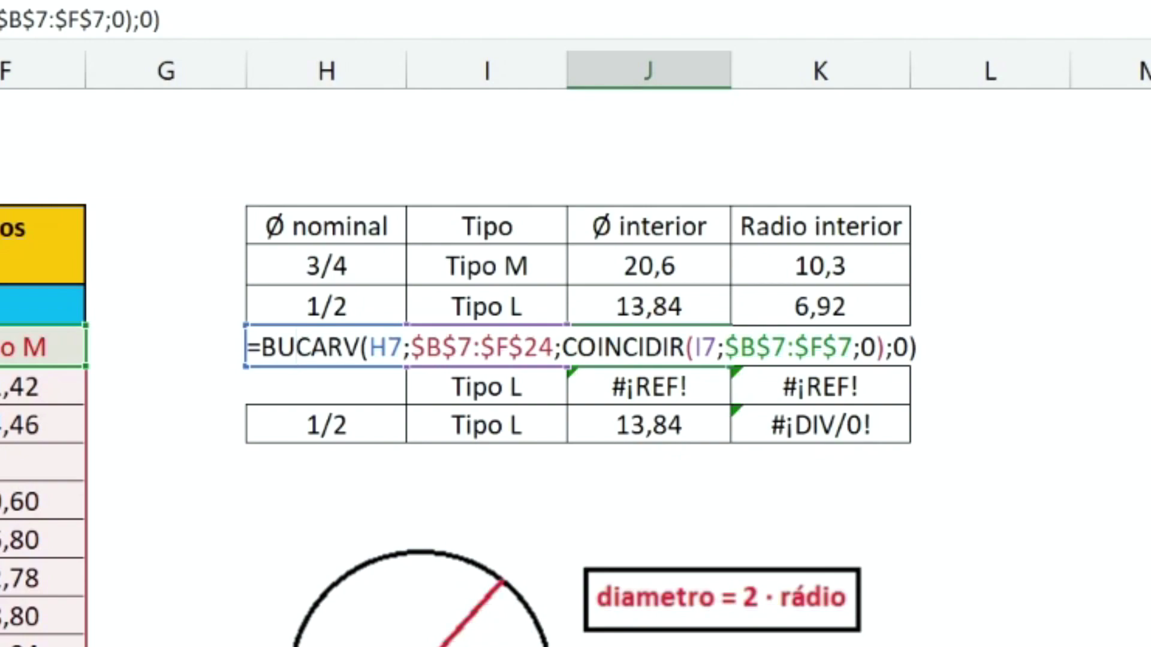
text(s)
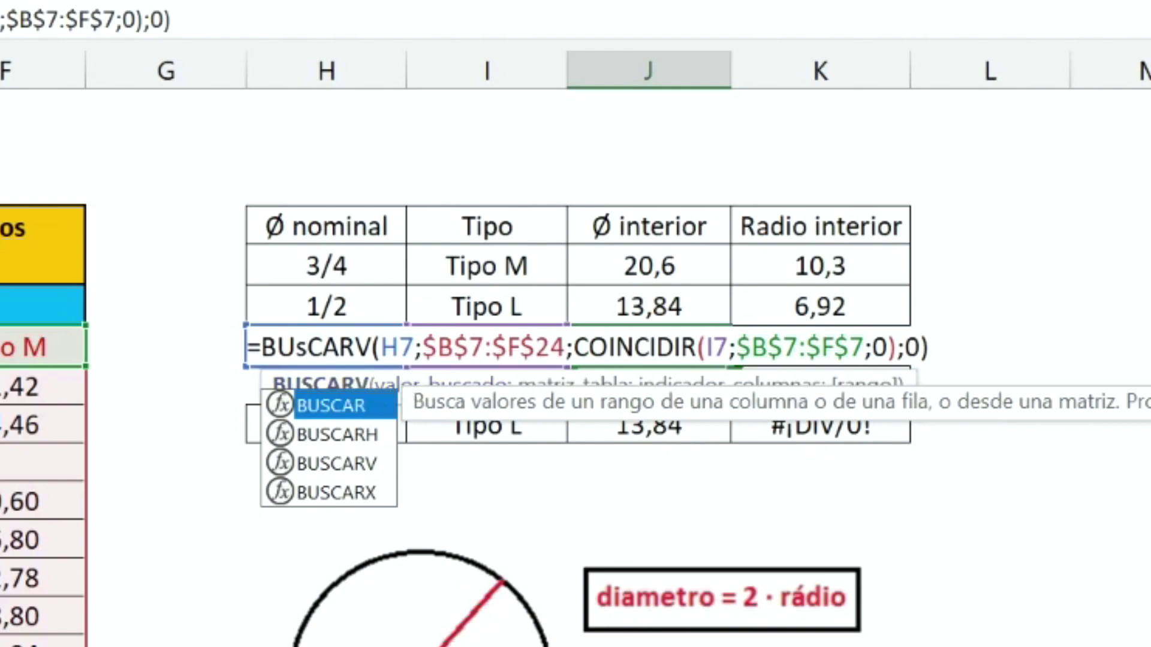
key(Return)
click(622, 338)
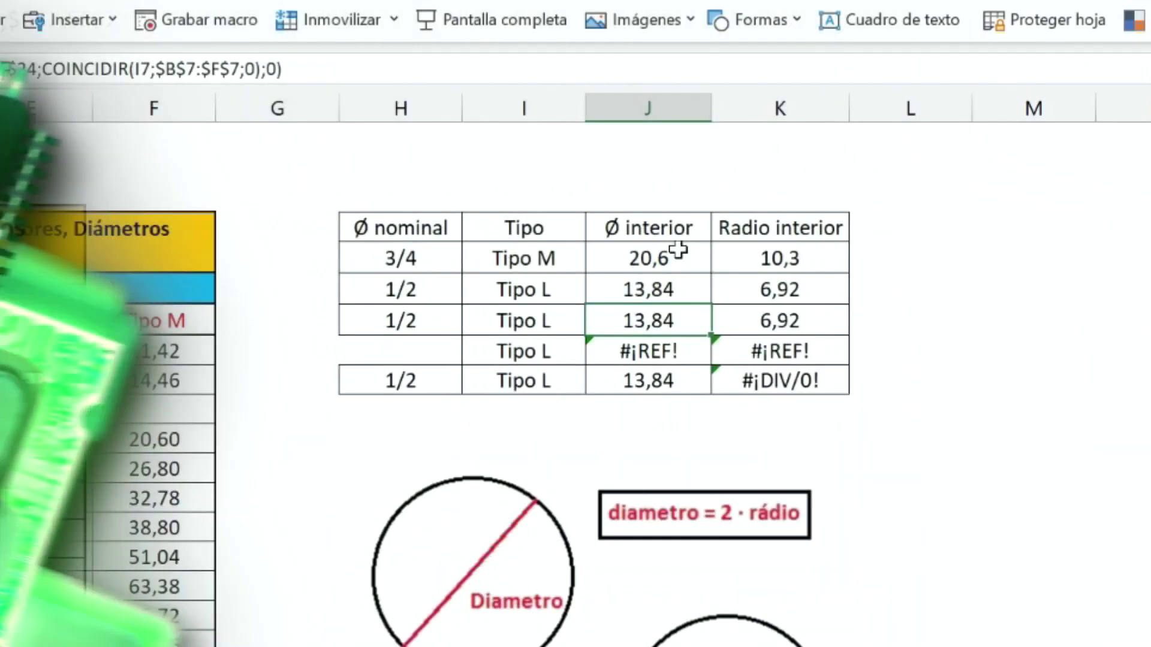
Inspect the #¡REF! argument of the BUSCARV formula in J8 and the cells H8 and I8, leaving the formula unedited.
click(667, 350)
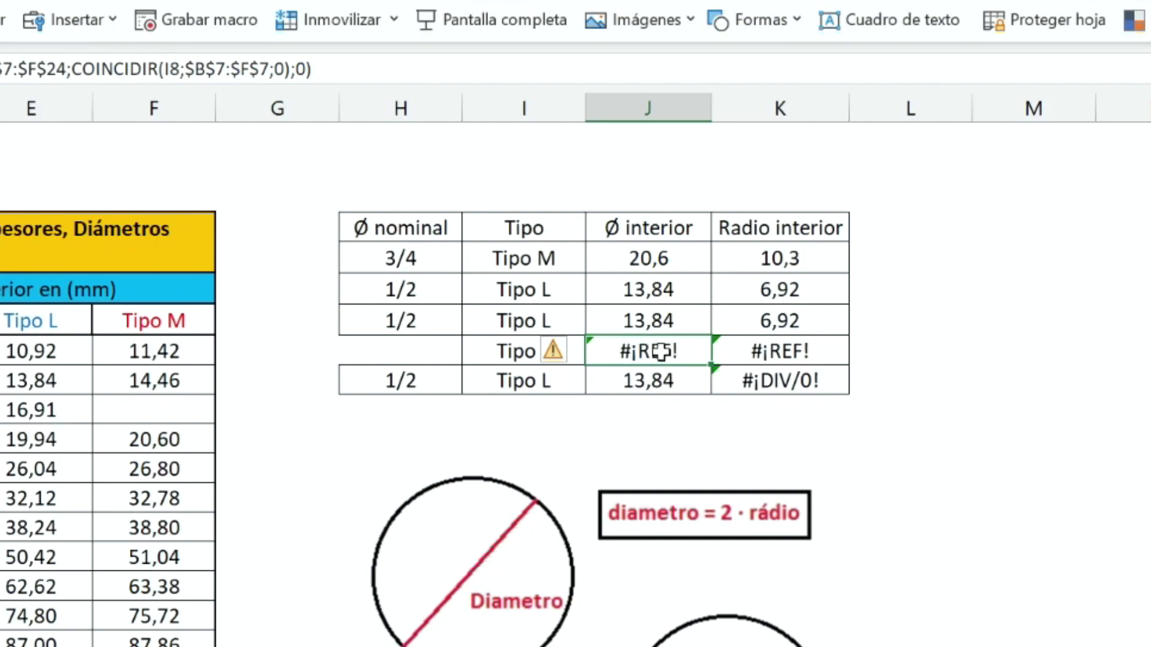
double_click(664, 351)
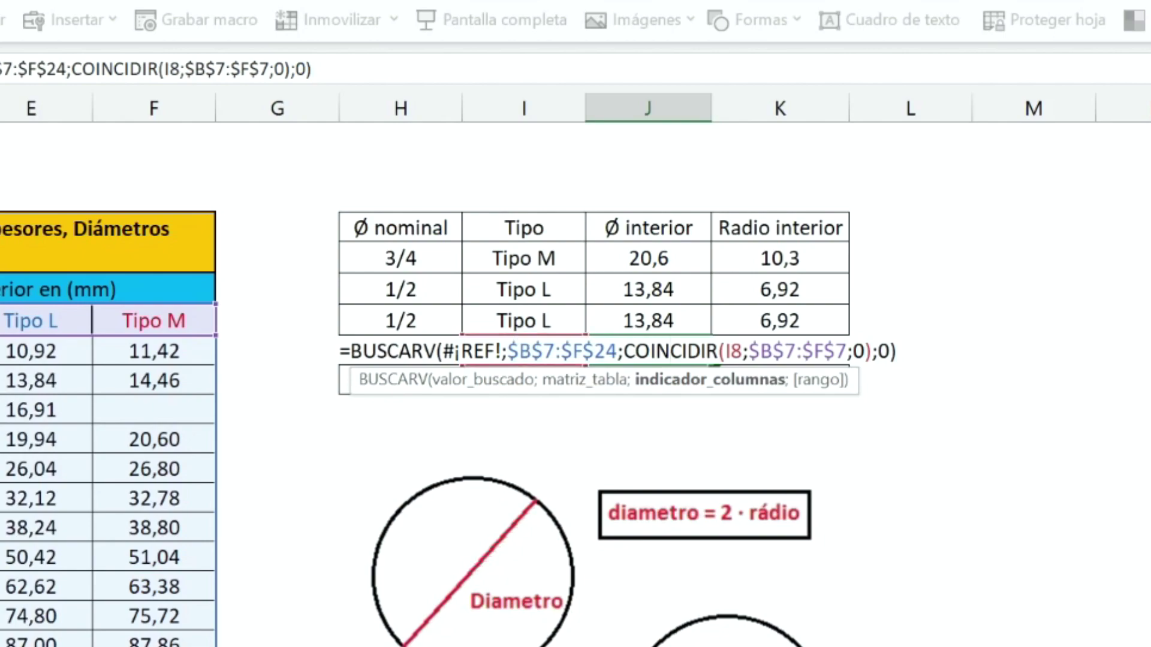
key(shift+Left)
key(shift+Left)
key(shift+Left)
key(shift+Left)
key(shift+Left)
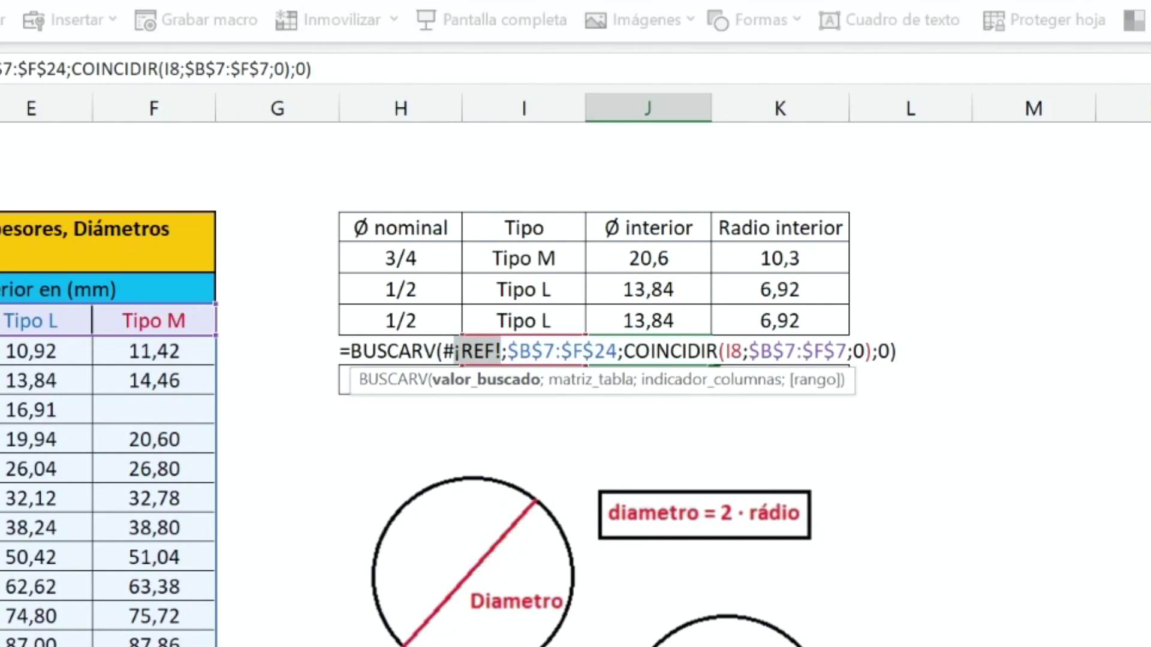
key(Escape)
click(416, 351)
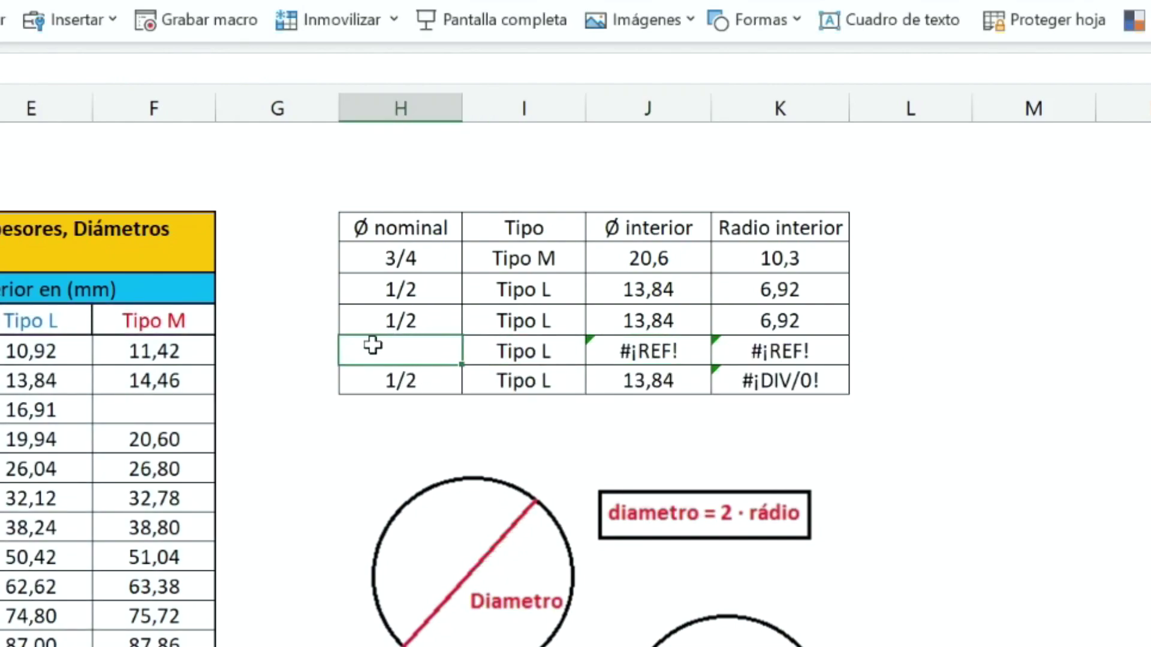
click(516, 350)
Replace the #¡REF! lookup value in J8's BUSCARV formula with H8, then undo and redo that edit.
double_click(636, 351)
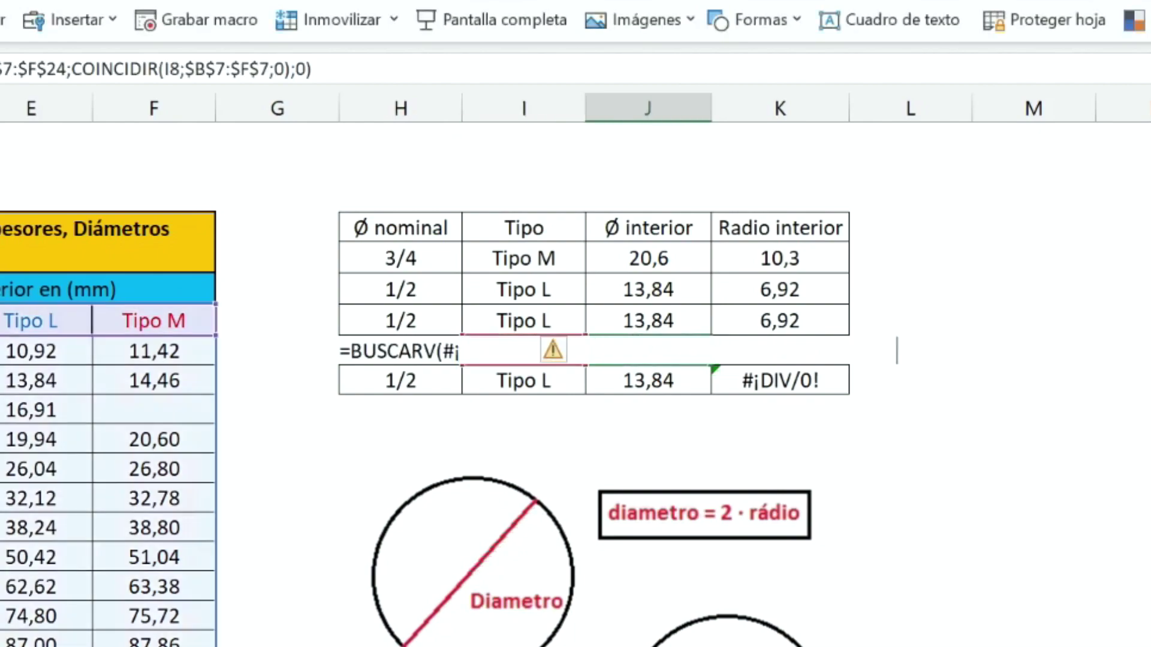
click(502, 351)
drag(502, 352, 455, 351)
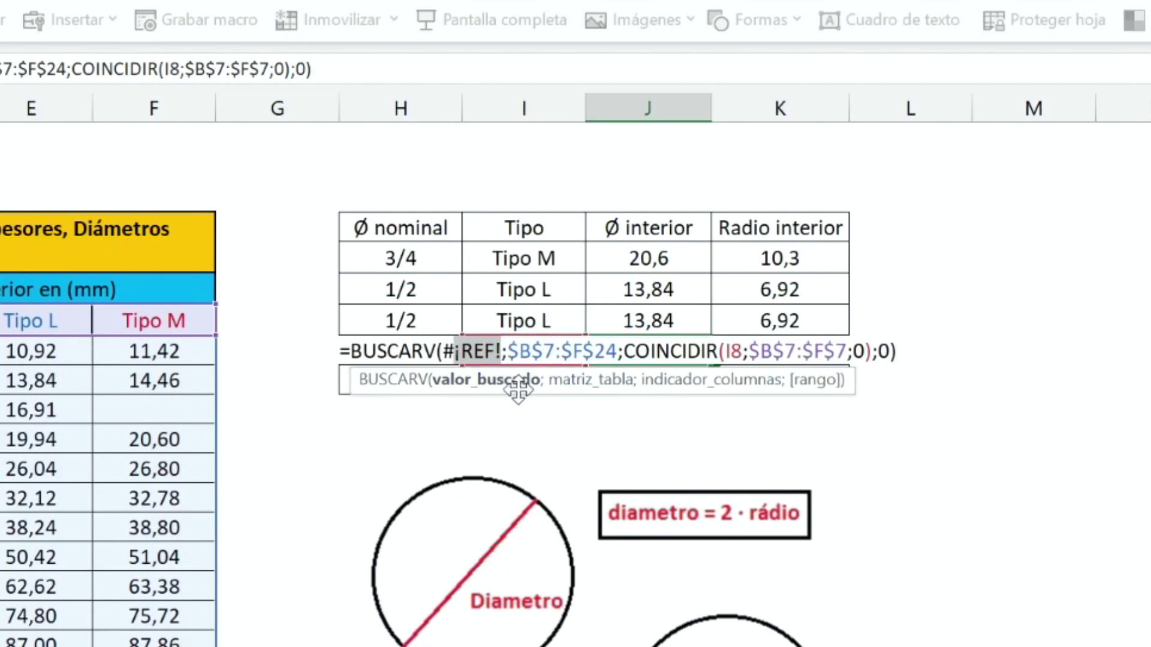
key(BackSpace)
key(BackSpace)
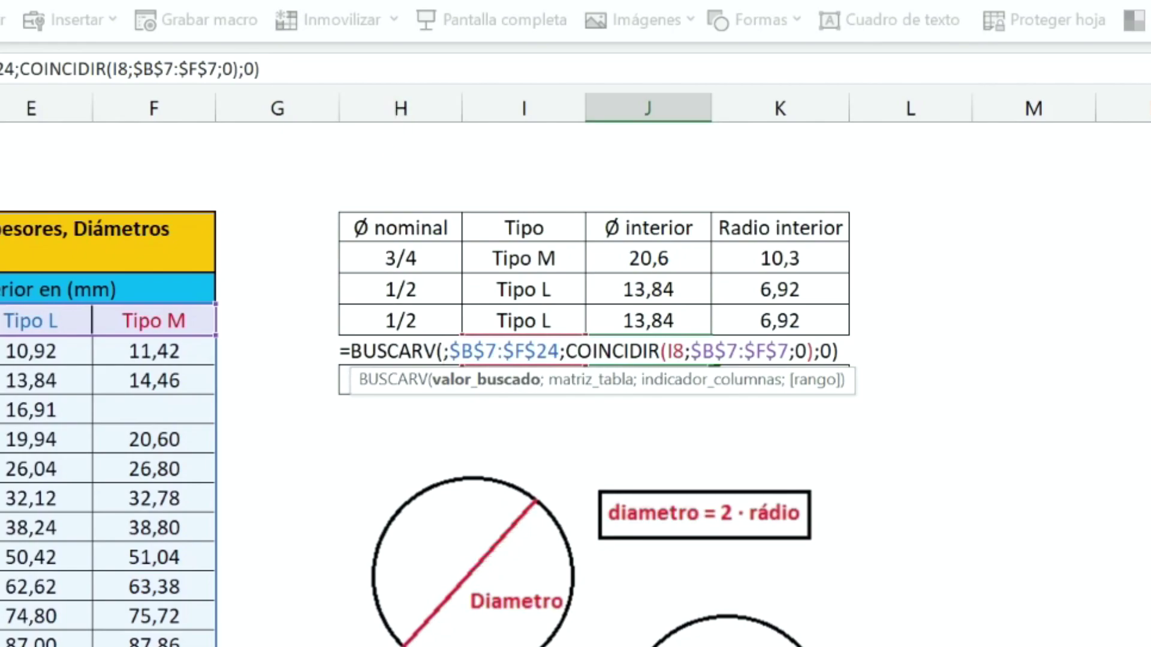
text(h8)
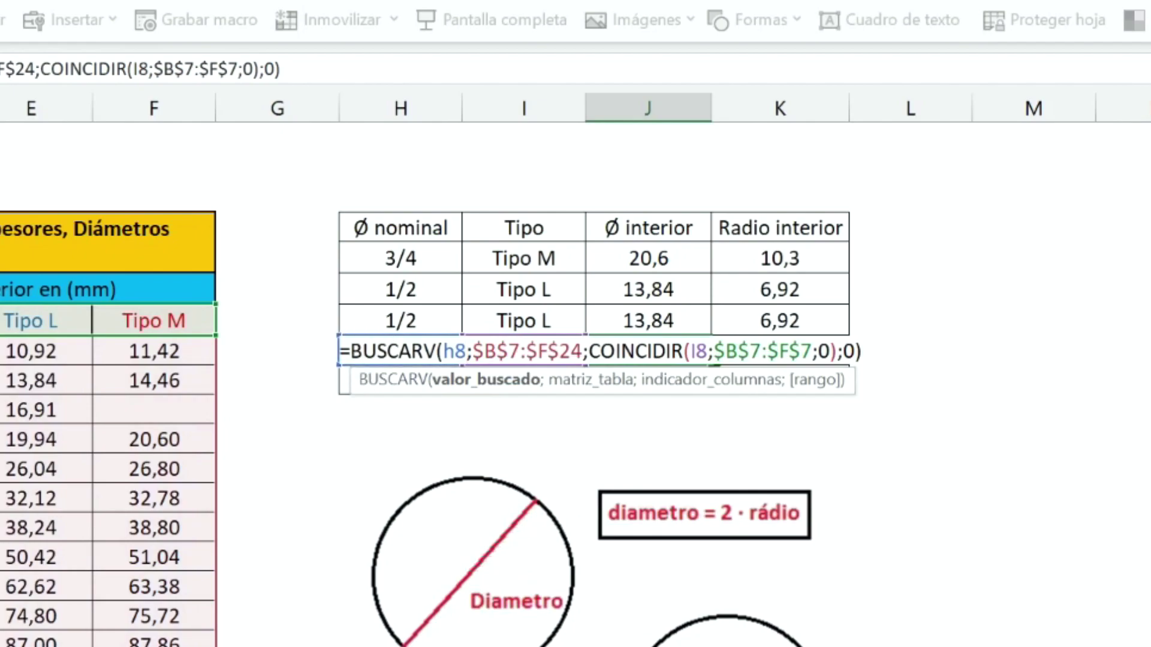
key(Return)
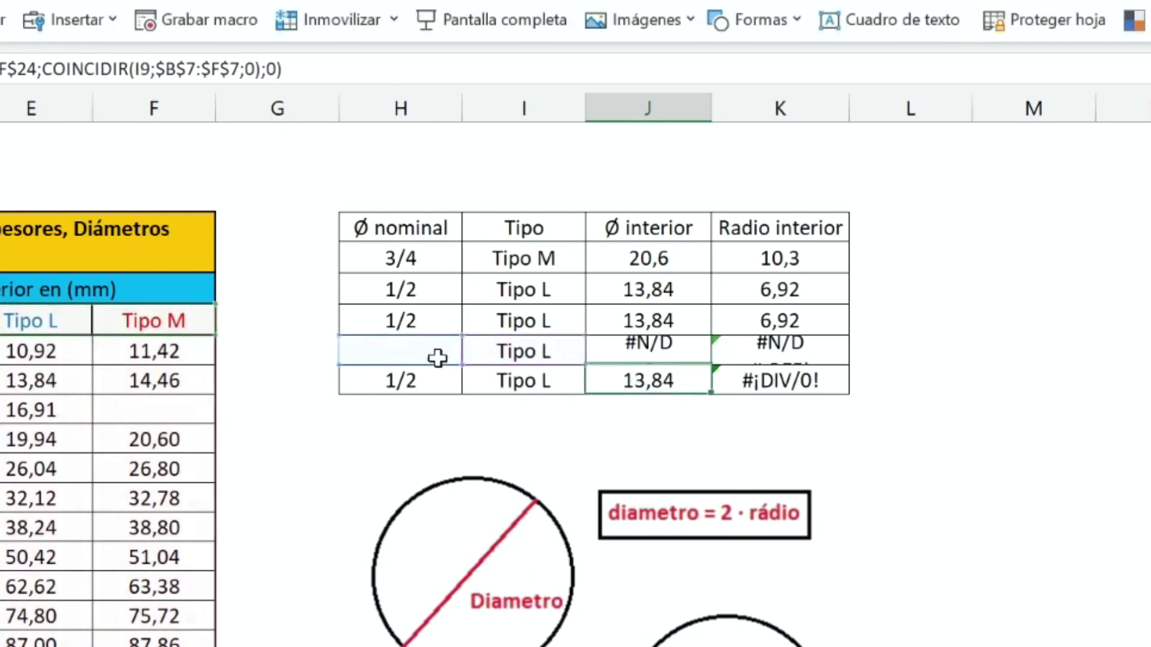
click(627, 354)
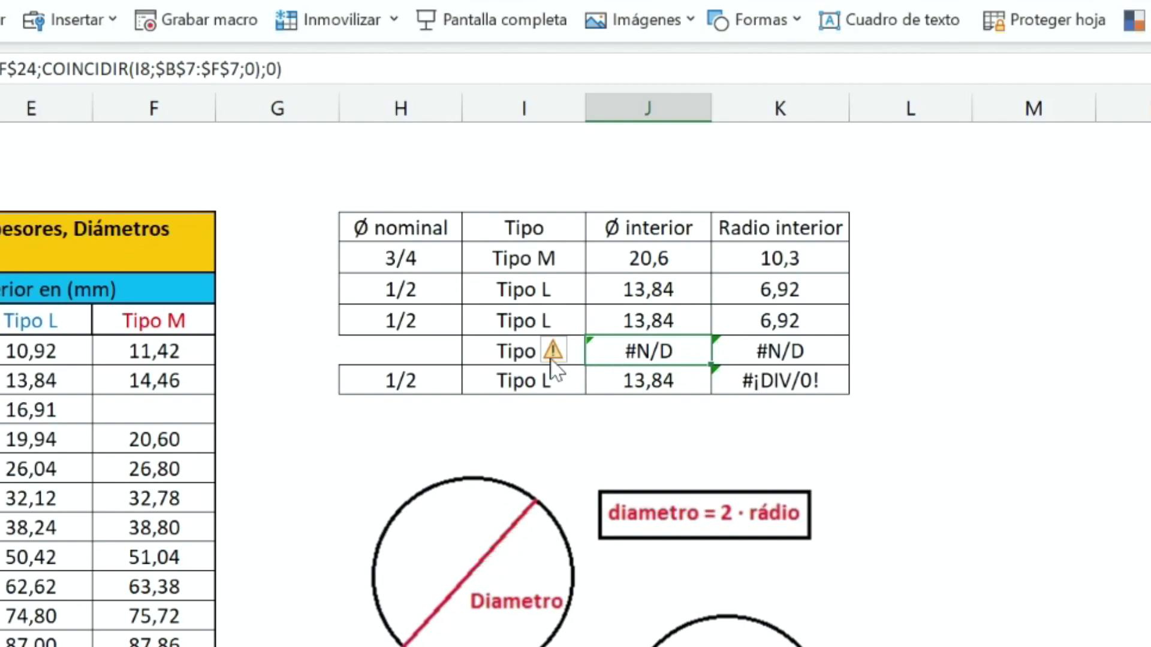
click(417, 354)
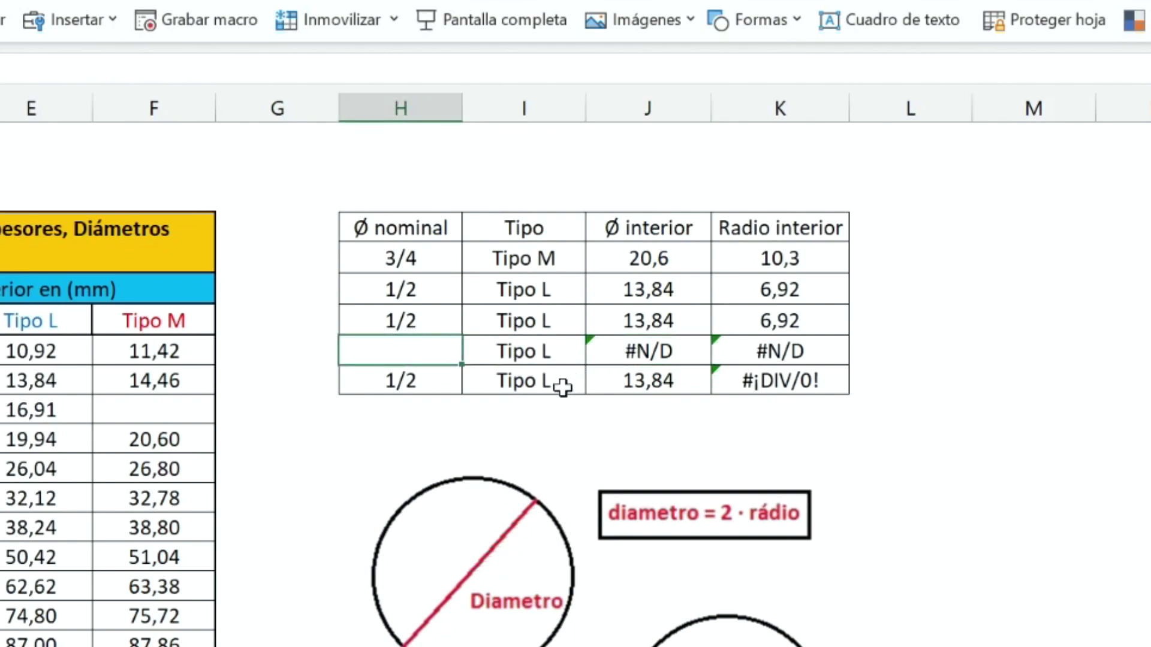
key(ctrl+z)
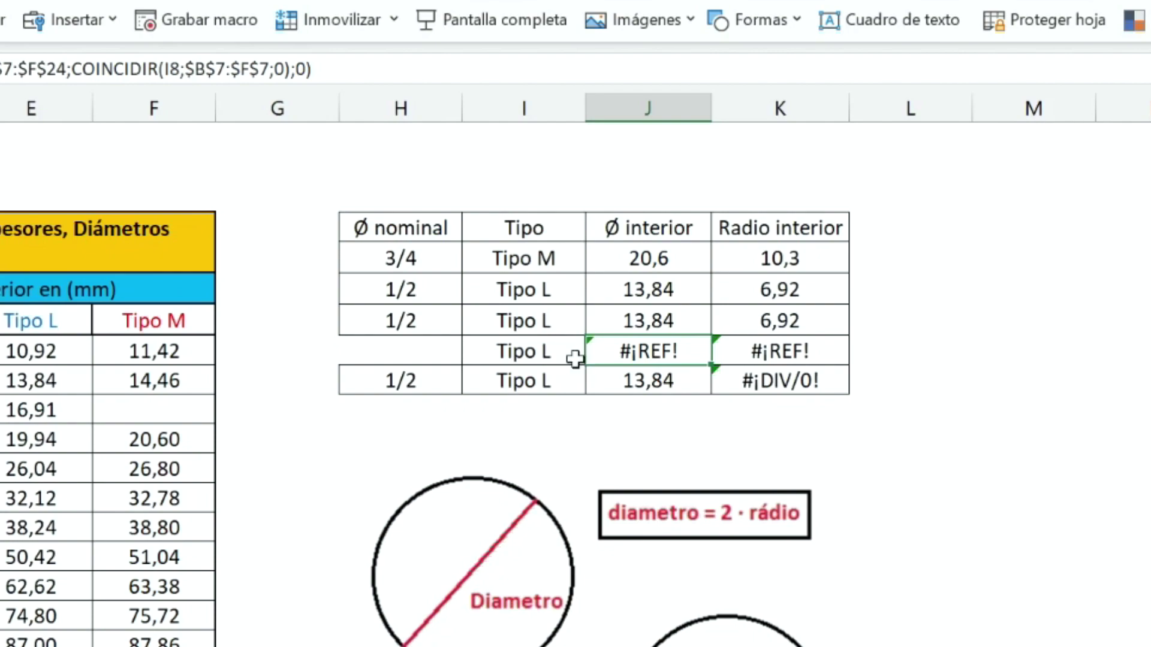
key(ctrl+y)
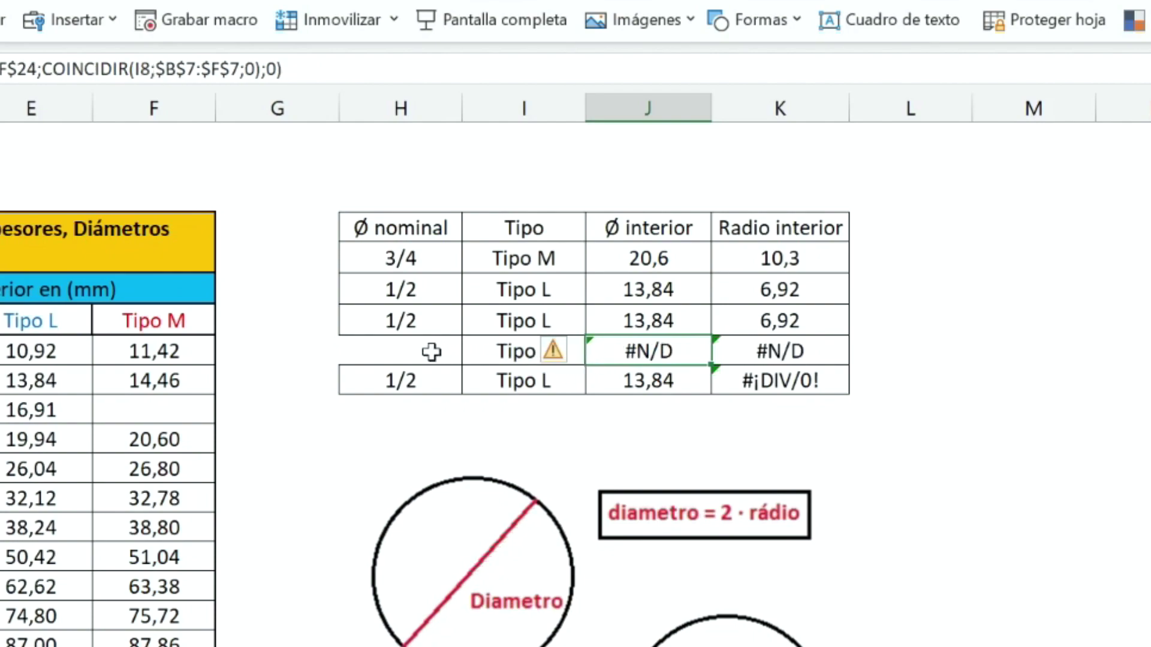
Copy the nominal diameter 1/2 from H7 into the empty H8 and check the inner diameter in J8.
click(442, 314)
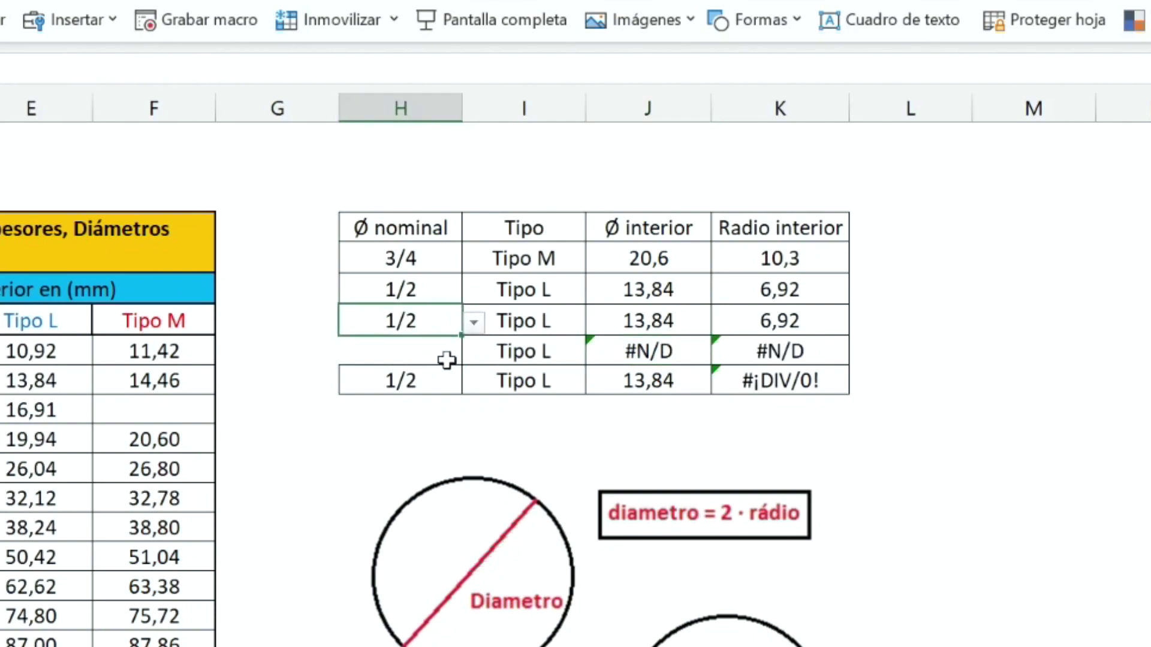
key(ctrl+c)
click(425, 352)
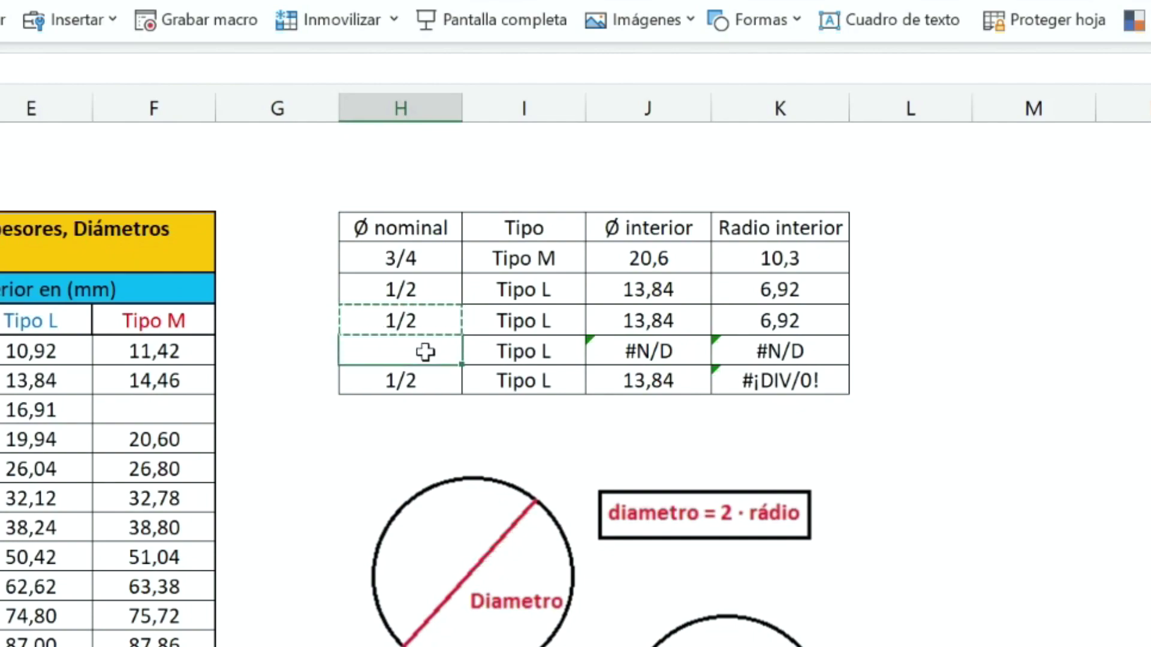
key(ctrl+v)
click(653, 350)
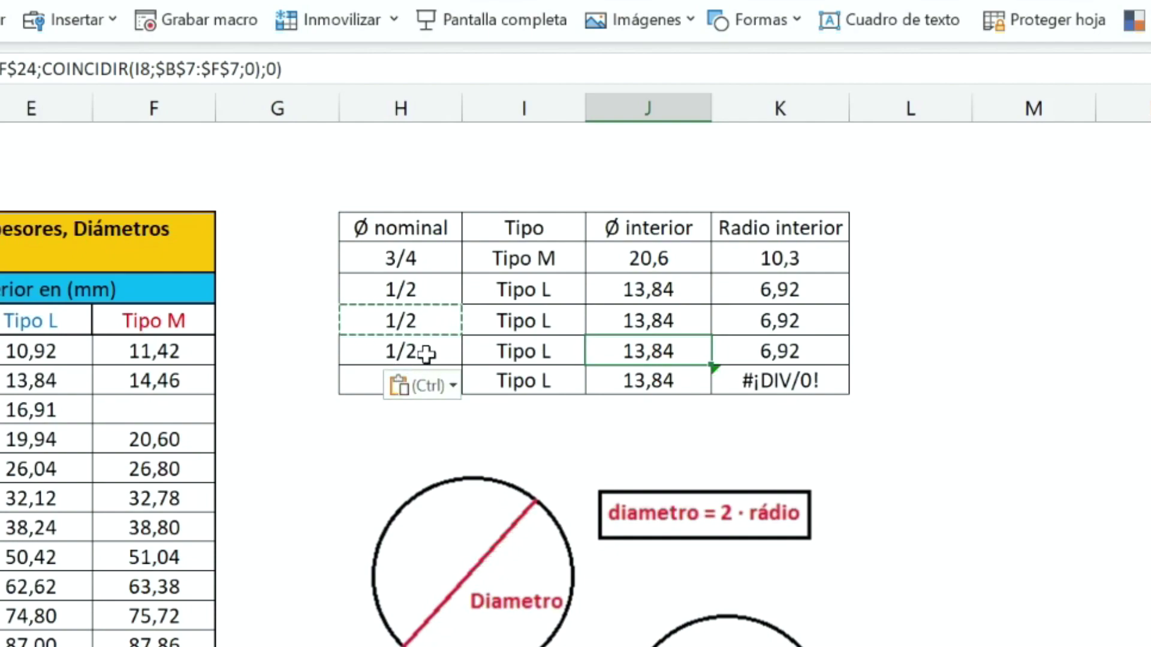
Undo the diameter paste in H8 and the formula correction in J8, and reopen J8's formula.
key(ctrl+z)
key(ctrl+z)
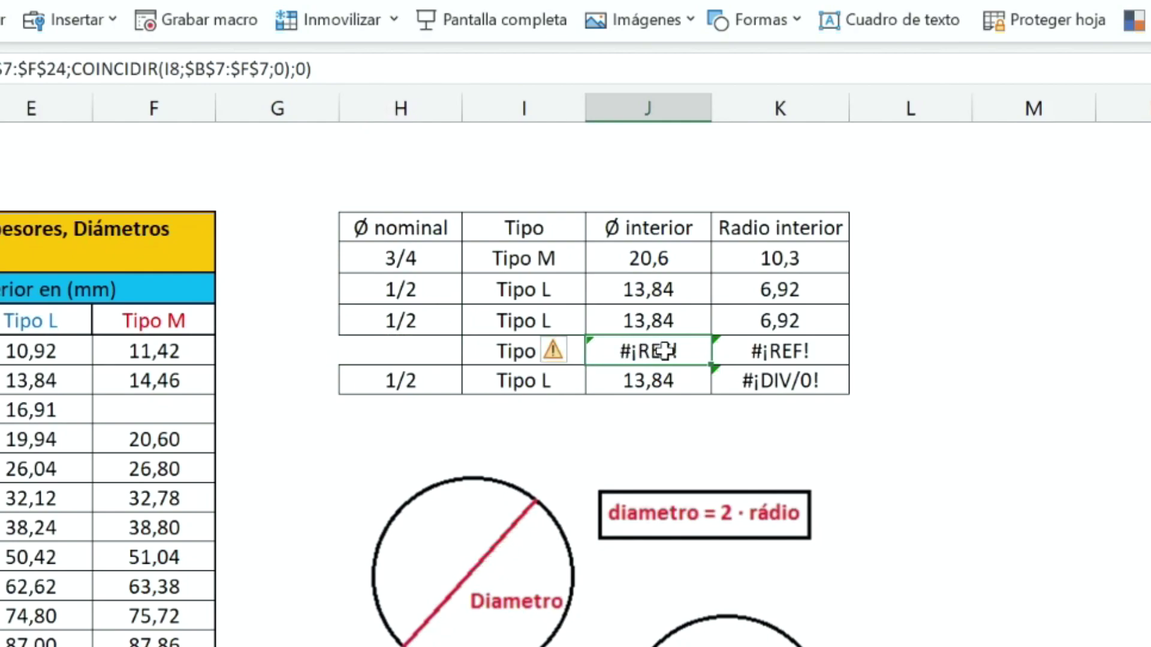
double_click(666, 351)
Copy the nominal diameter 1/2 from H7 into H8 and check J8 with its formula still uncorrected.
click(434, 324)
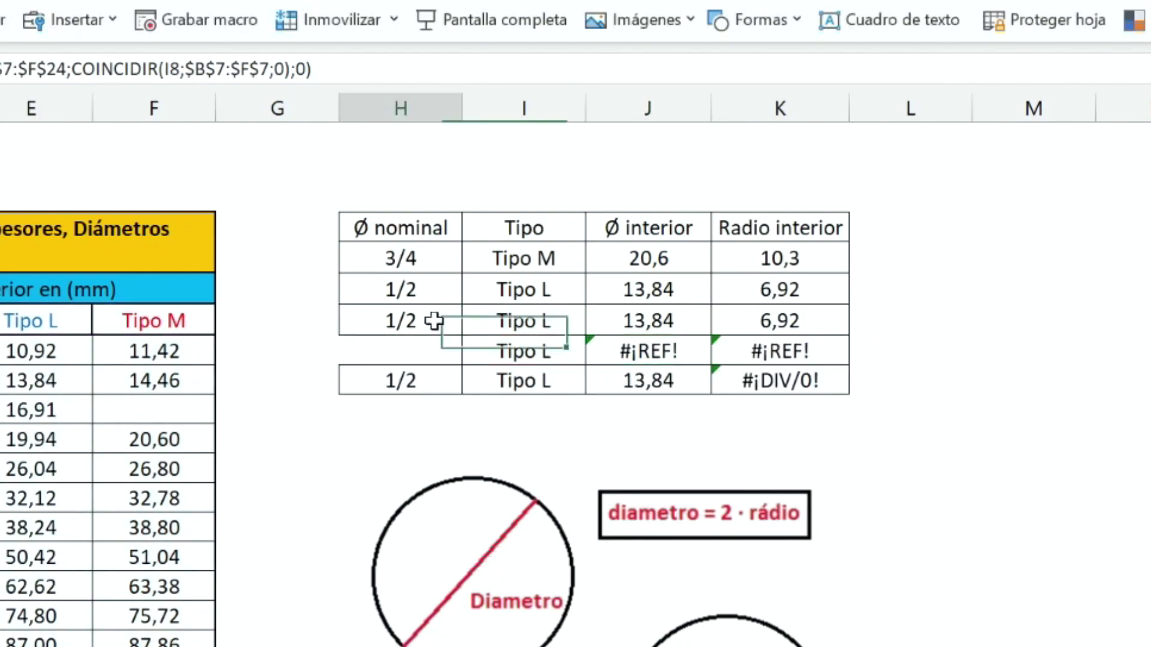
key(ctrl+c)
click(424, 351)
key(ctrl+v)
key(Escape)
click(658, 347)
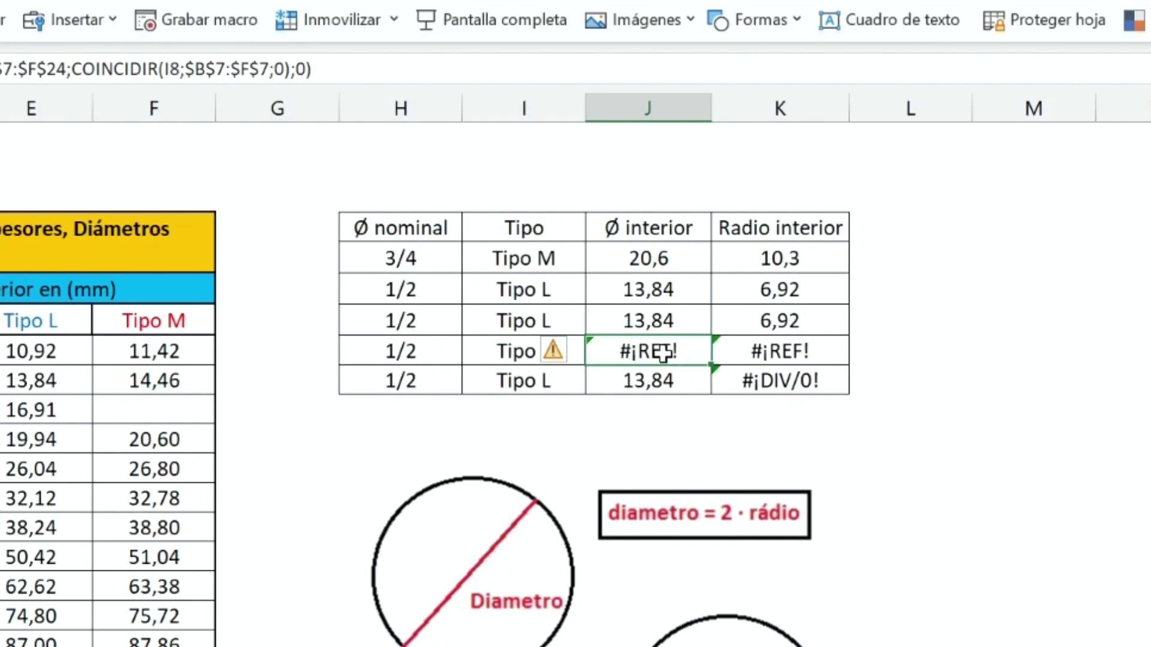
click(722, 352)
click(653, 355)
Replace the #¡REF! lookup value in J8's BUSCARV formula with H8 and check the row's cells.
double_click(657, 352)
click(501, 351)
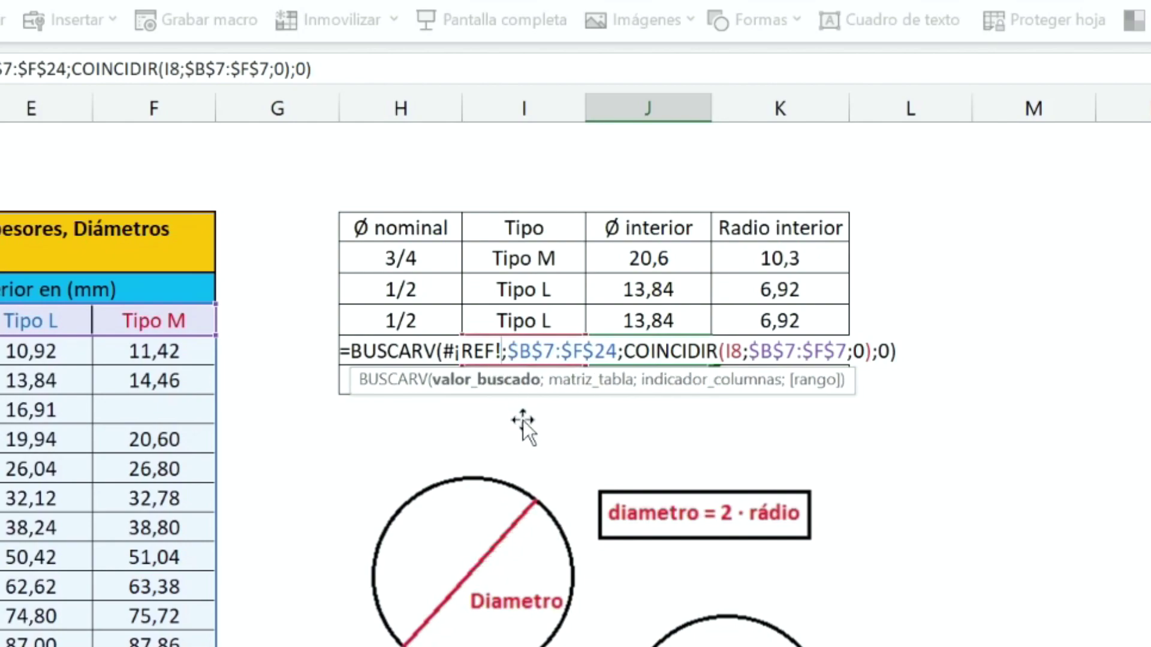
key(BackSpace)
key(BackSpace)
key(BackSpace)
key(BackSpace)
key(BackSpace)
key(BackSpace)
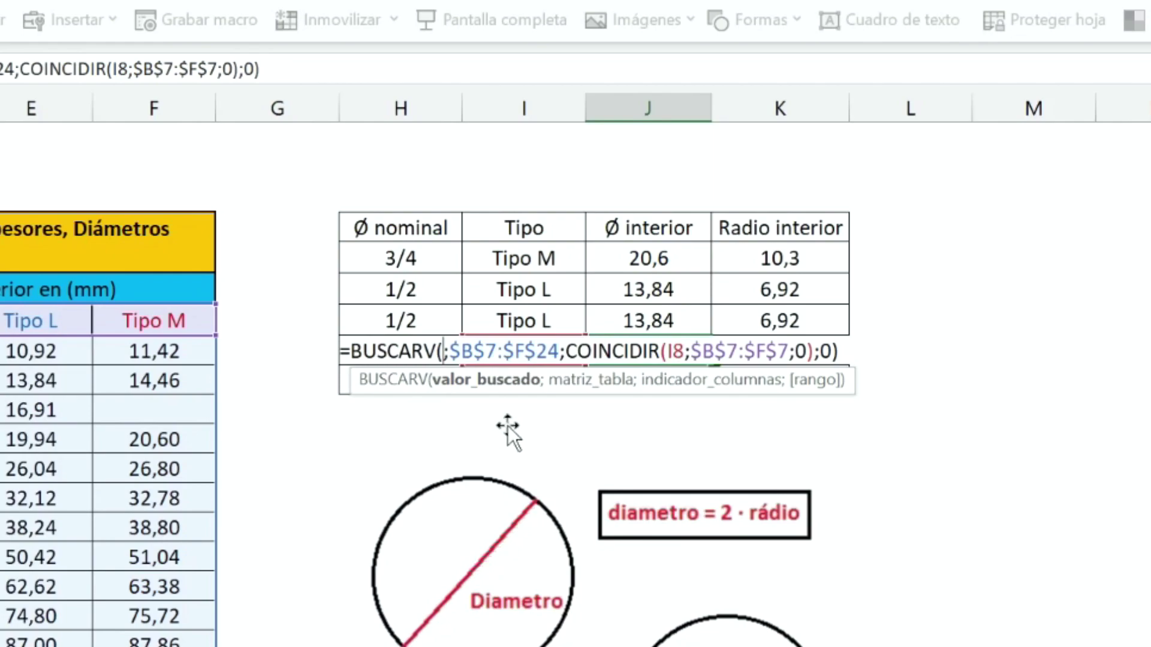
text(h8)
key(Return)
click(608, 352)
click(444, 348)
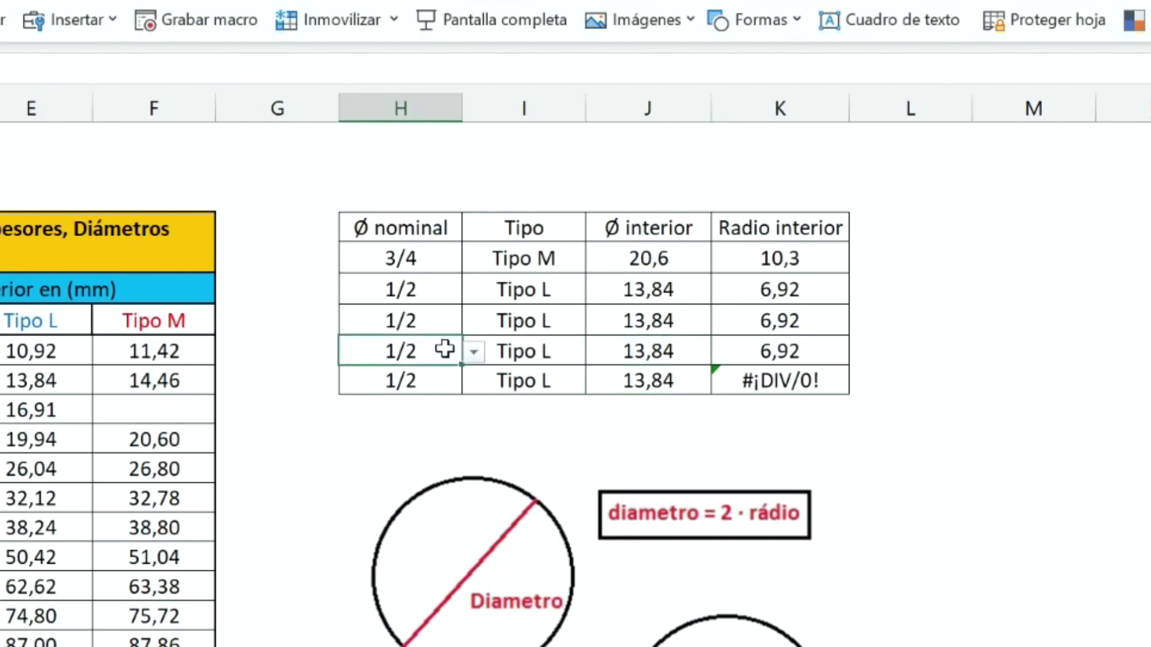
click(668, 353)
Clear the contents of H8, check the result in J8, and undo the clearing.
click(450, 345)
key(Delete)
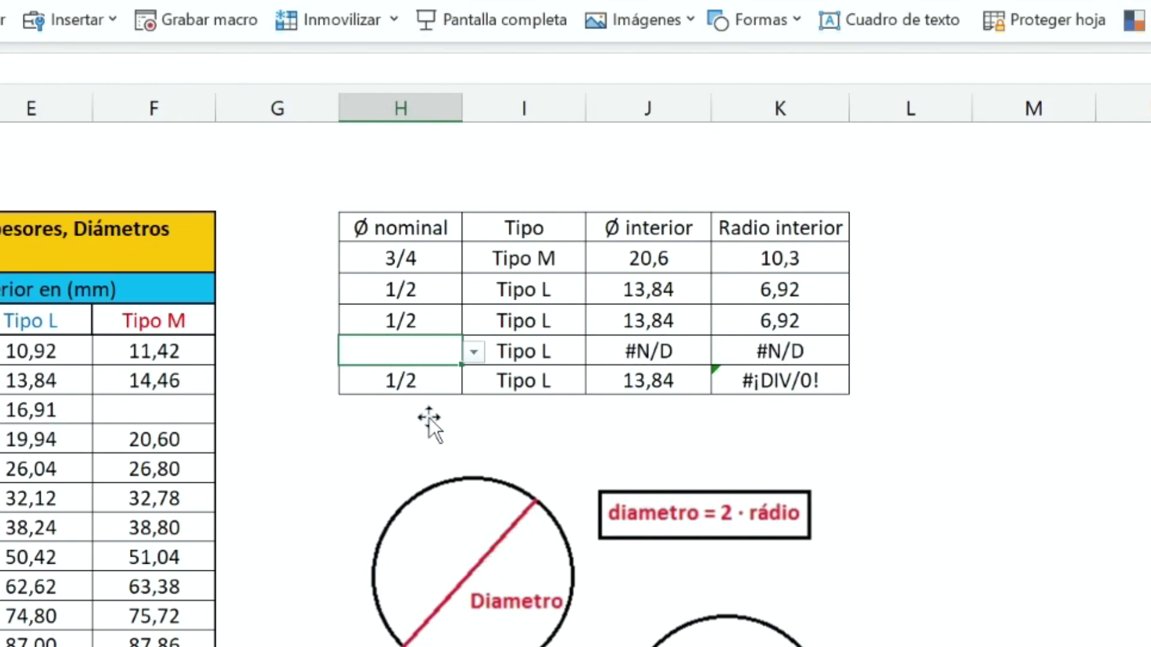
click(644, 352)
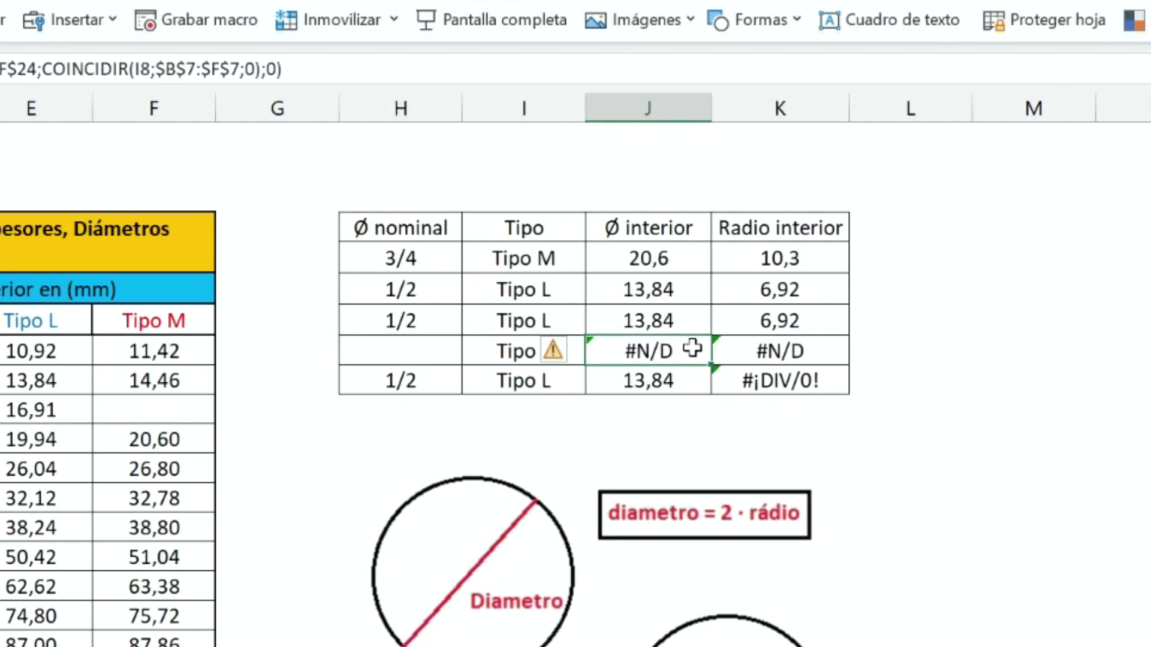
key(ctrl+c)
key(Escape)
key(ctrl+z)
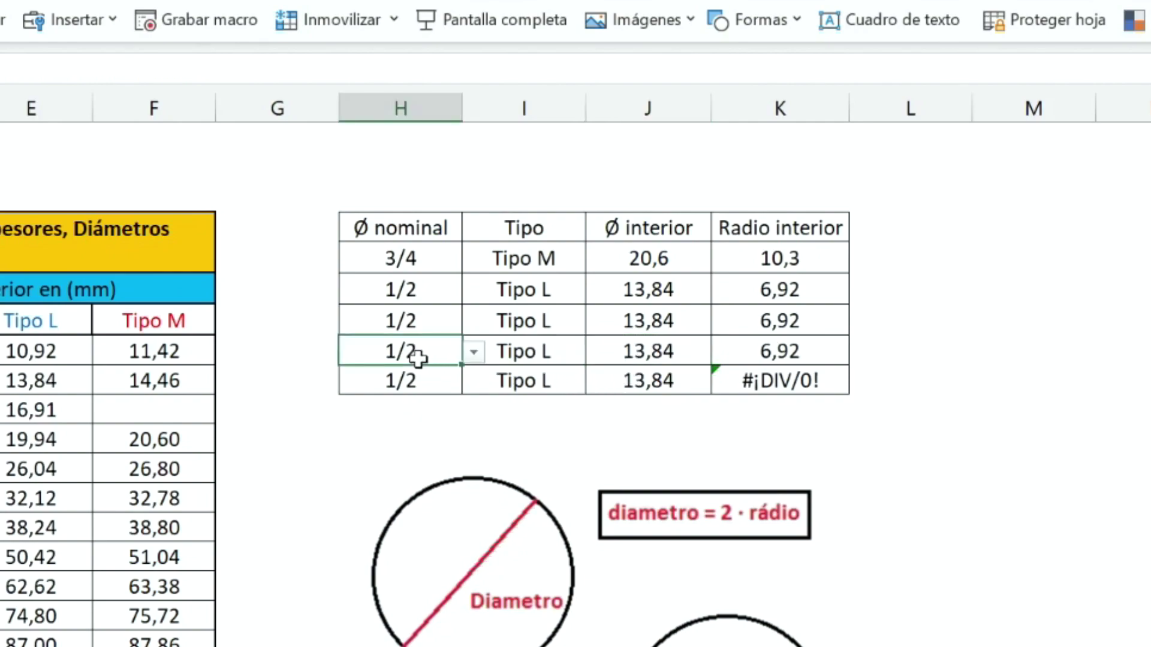
Delete cell H8 entirely, shifting the cells below it up.
right_click(366, 350)
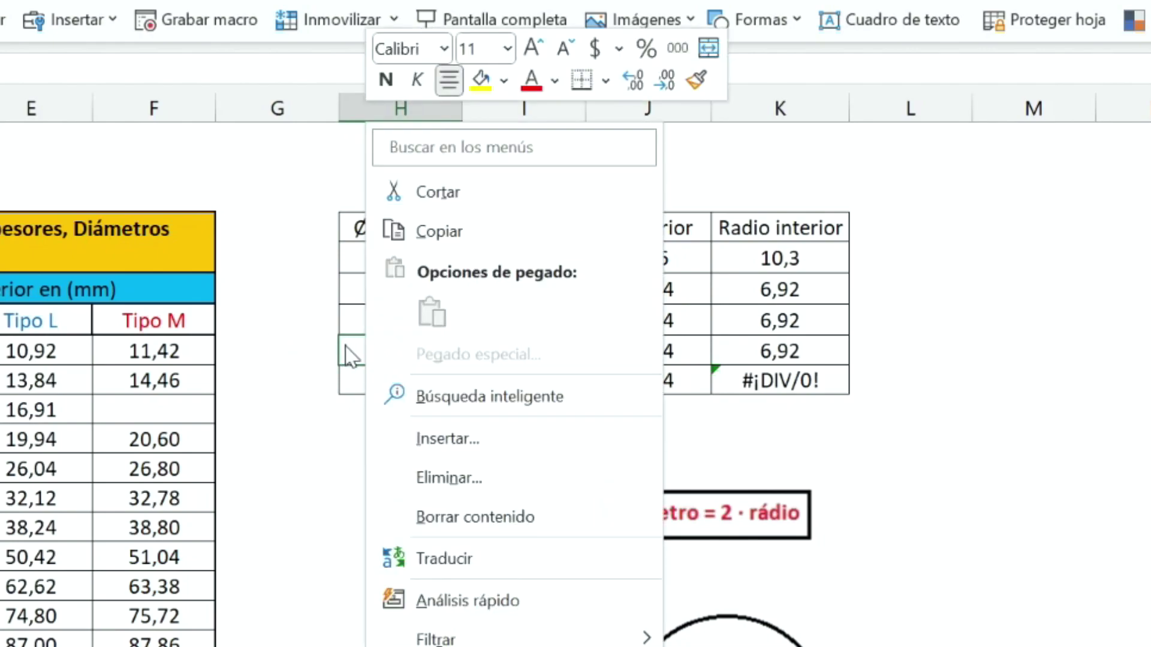
click(447, 480)
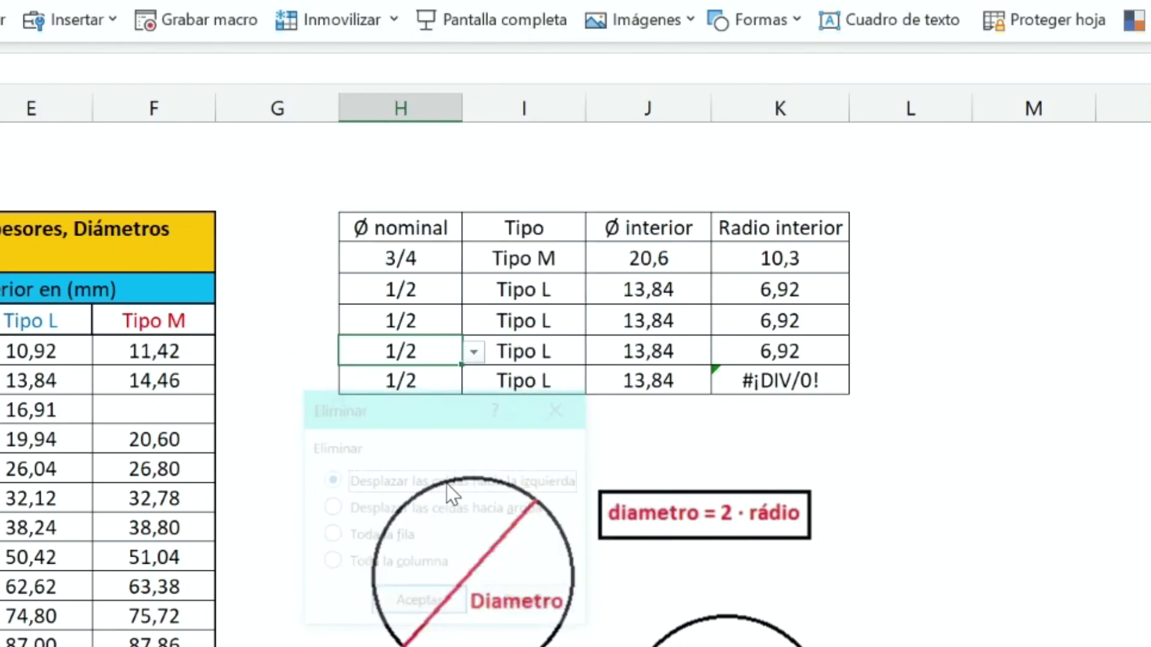
click(428, 510)
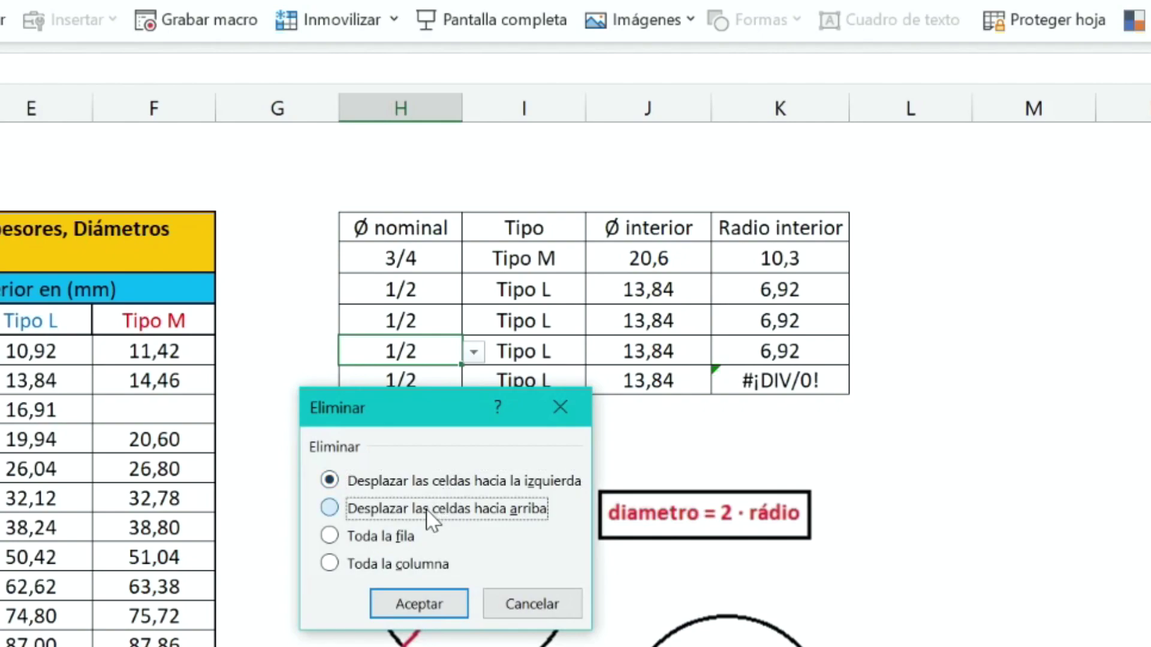
click(434, 605)
click(393, 420)
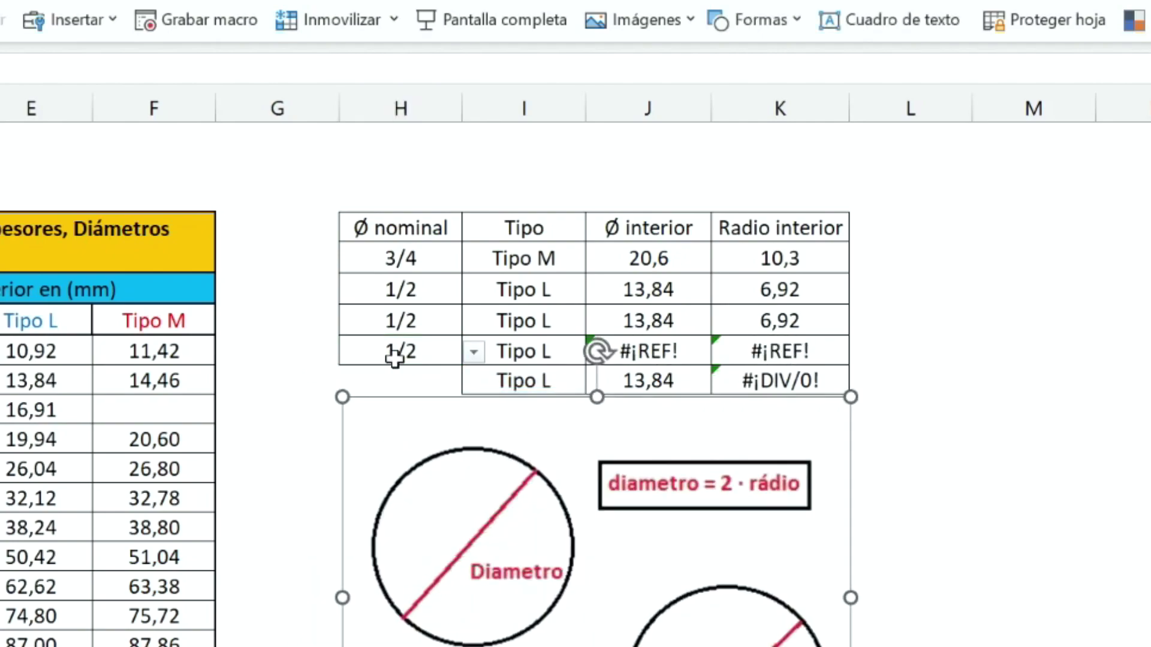